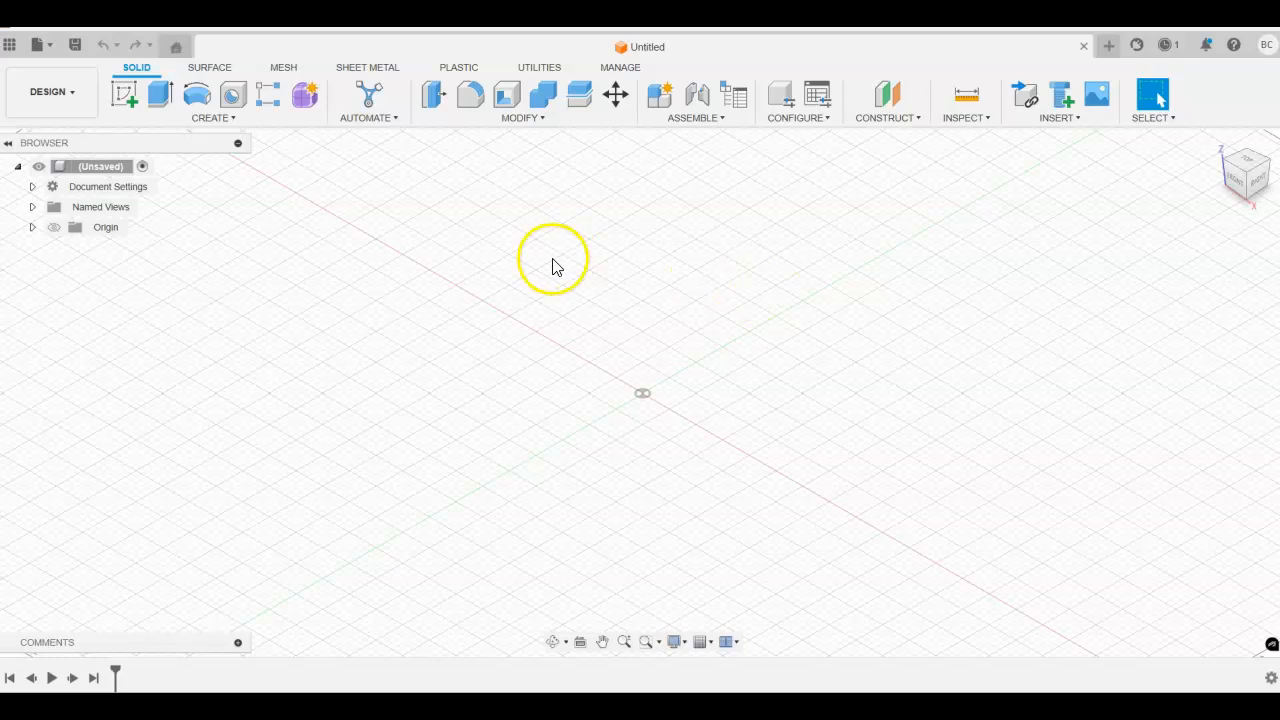
Step: Start a new sketch on the front (XZ) origin plane
click(126, 95)
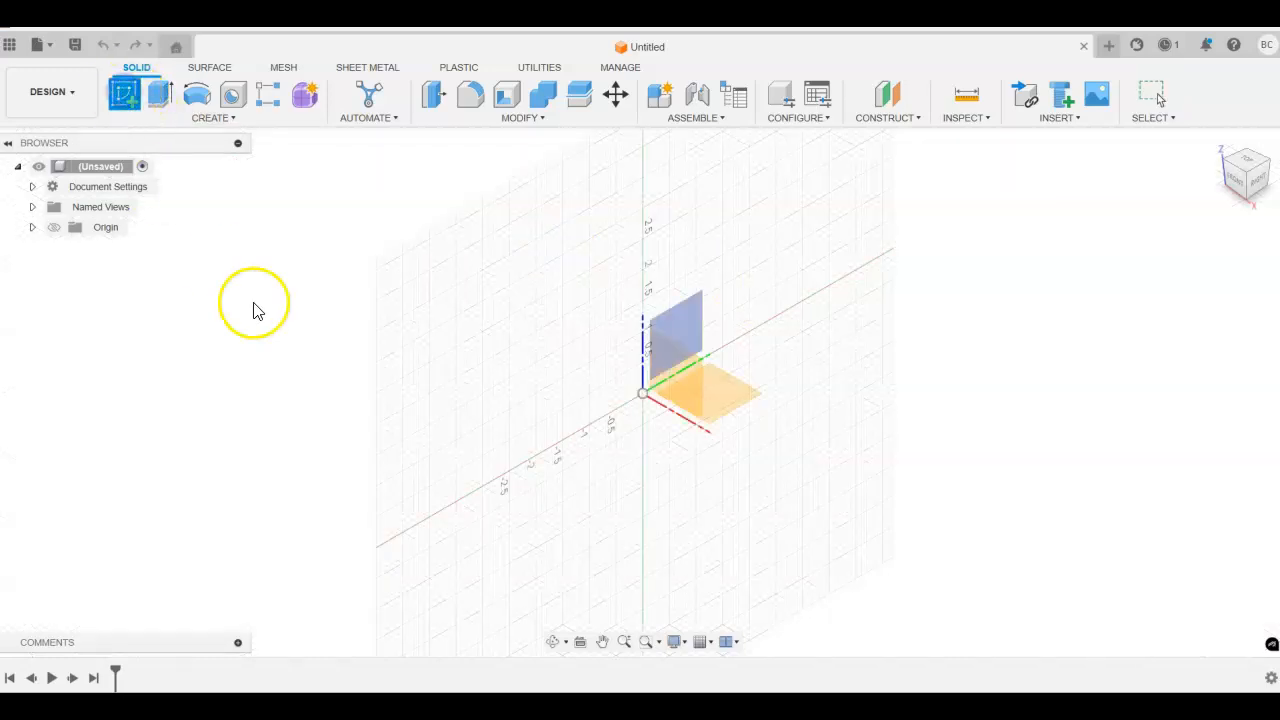
click(672, 374)
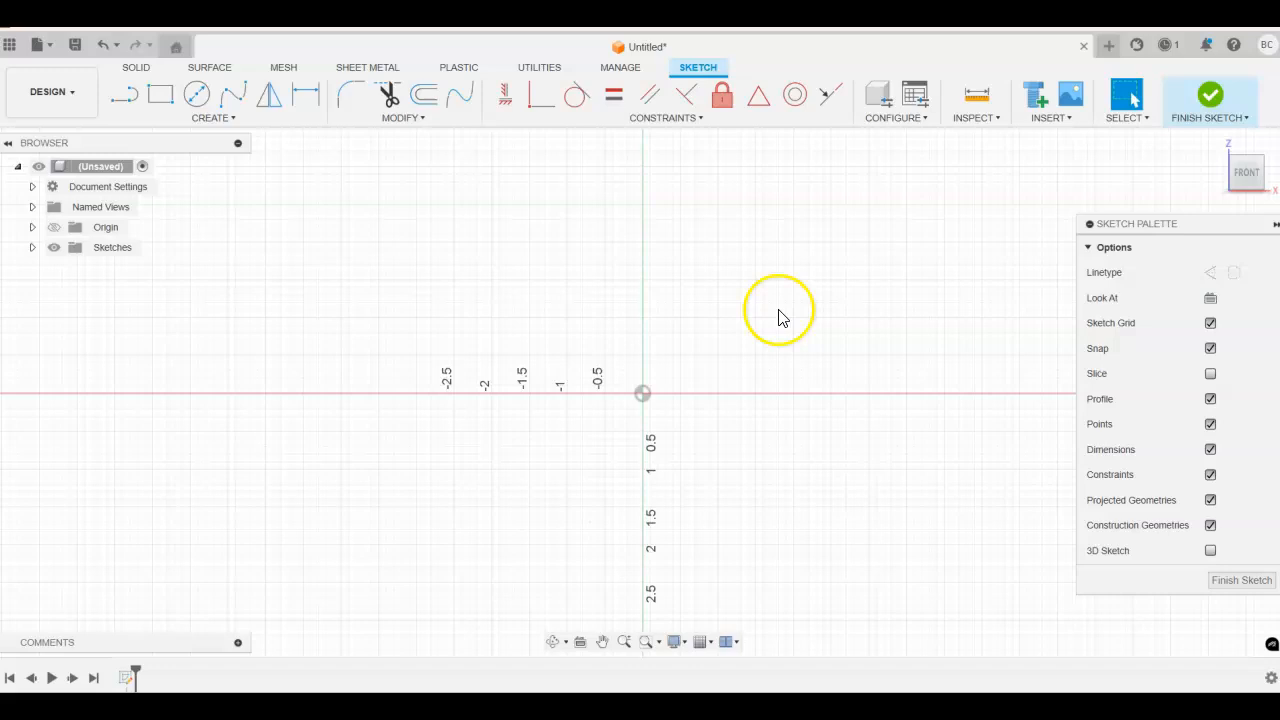
click(127, 94)
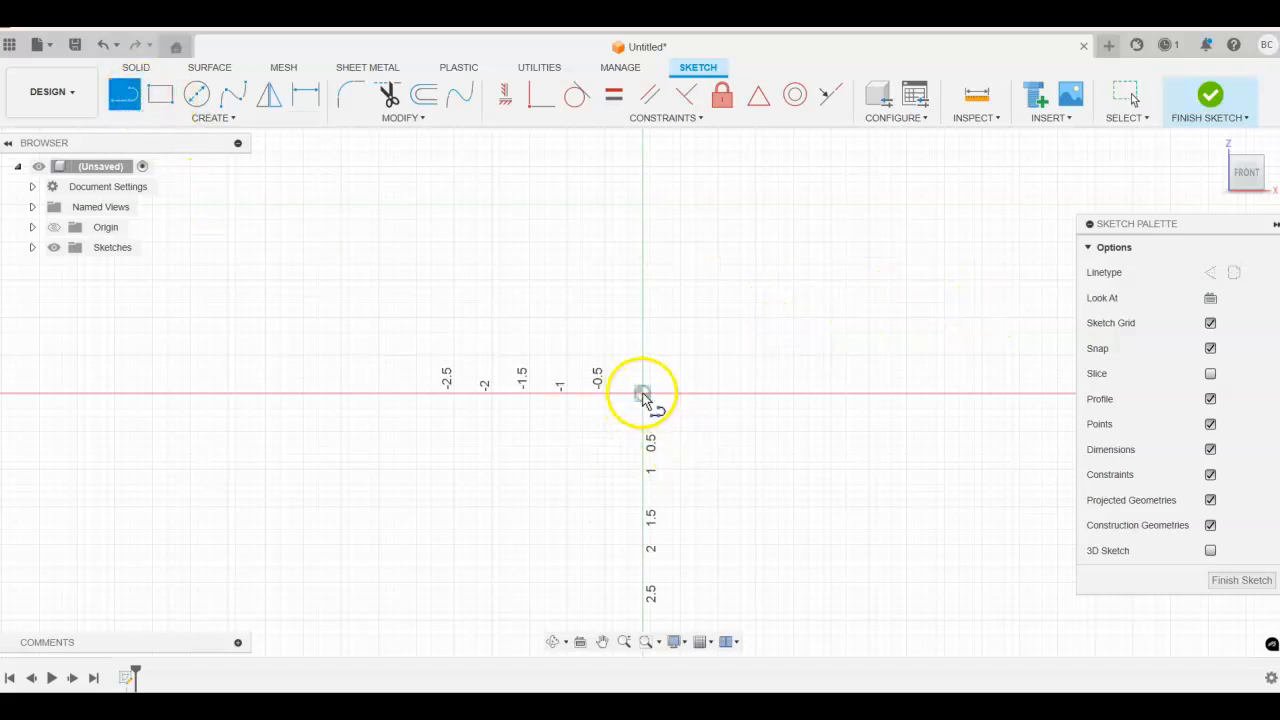
mouse_move(689, 373)
middle_down()
mouse_move(503, 374)
mouse_move(463, 394)
middle_up()
scroll(463, 394, down, 1)
click(420, 414)
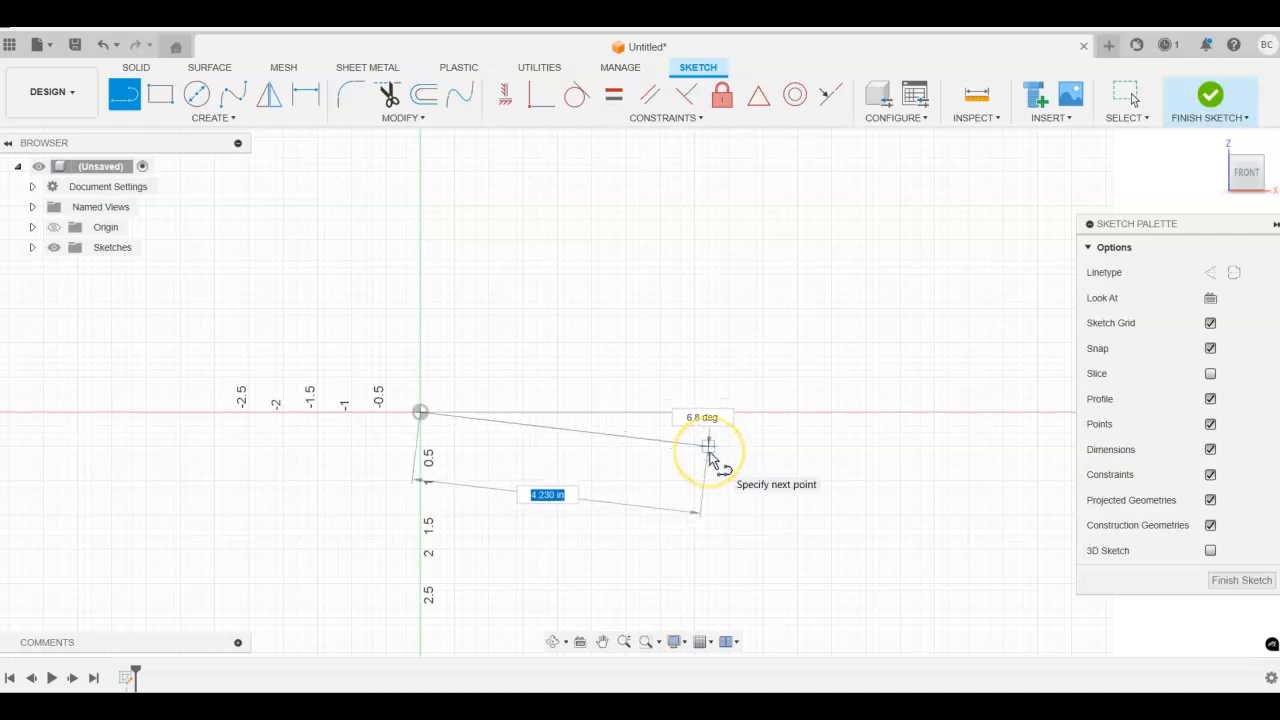
key(Escape)
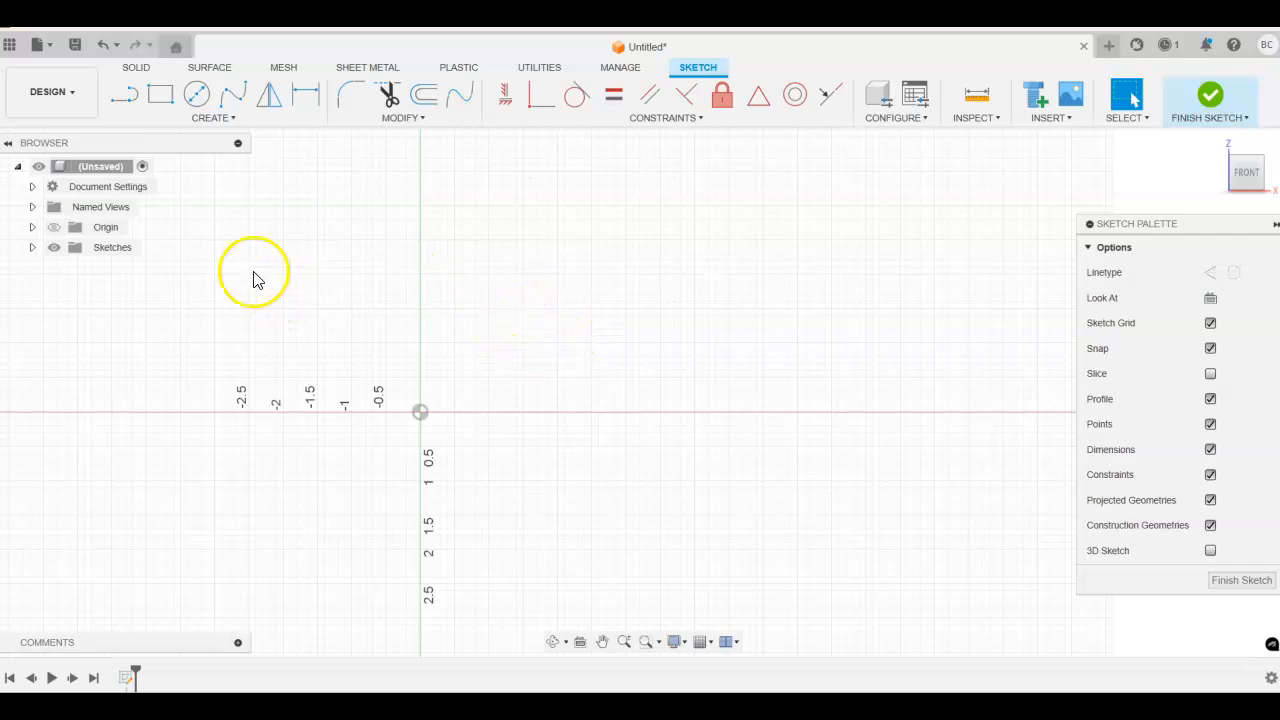
Step: Change the document's unit type to Millimeter
click(32, 186)
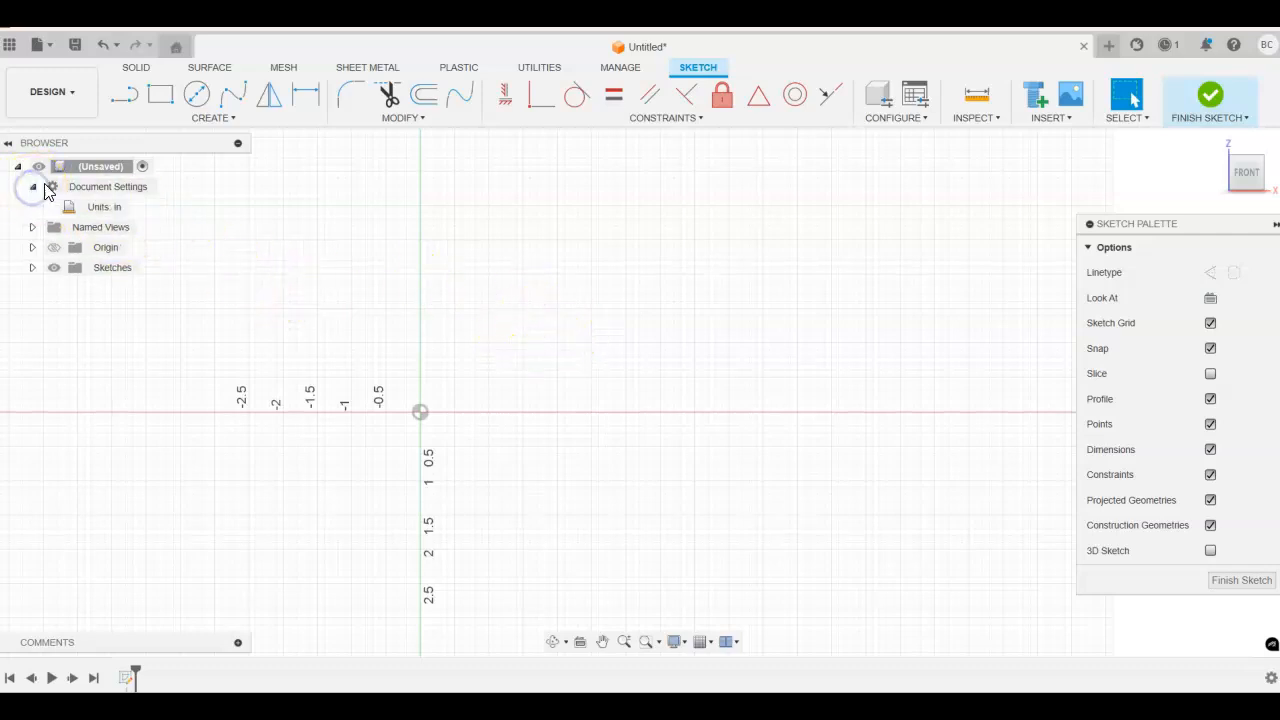
click(142, 206)
click(1033, 249)
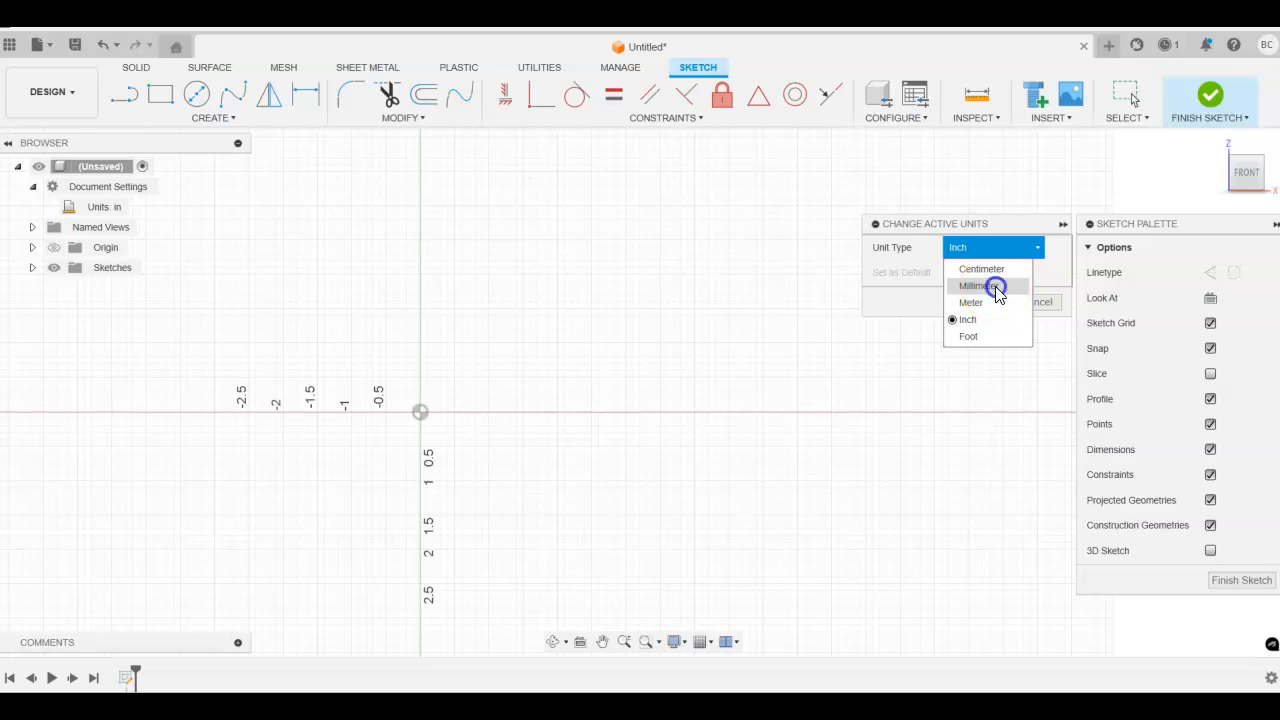
click(994, 287)
click(977, 302)
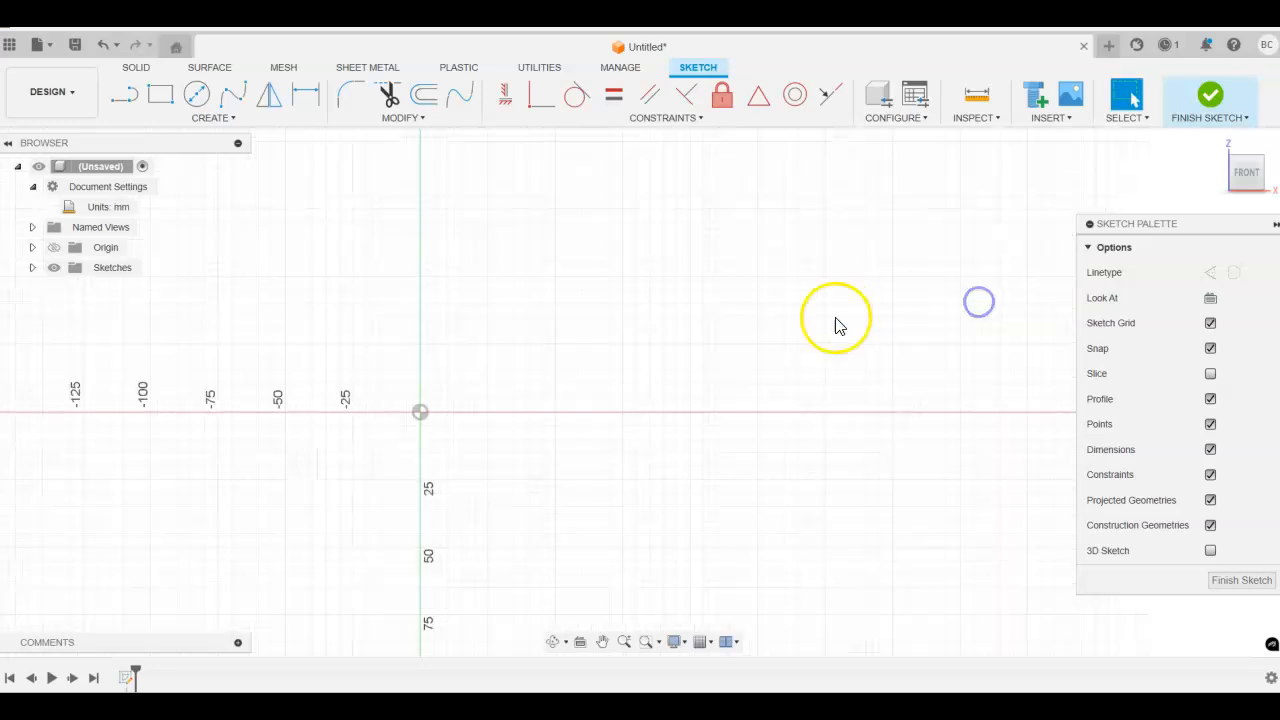
Step: Draw a 200 mm horizontal line from the origin along the positive X axis as the profile's base
click(124, 93)
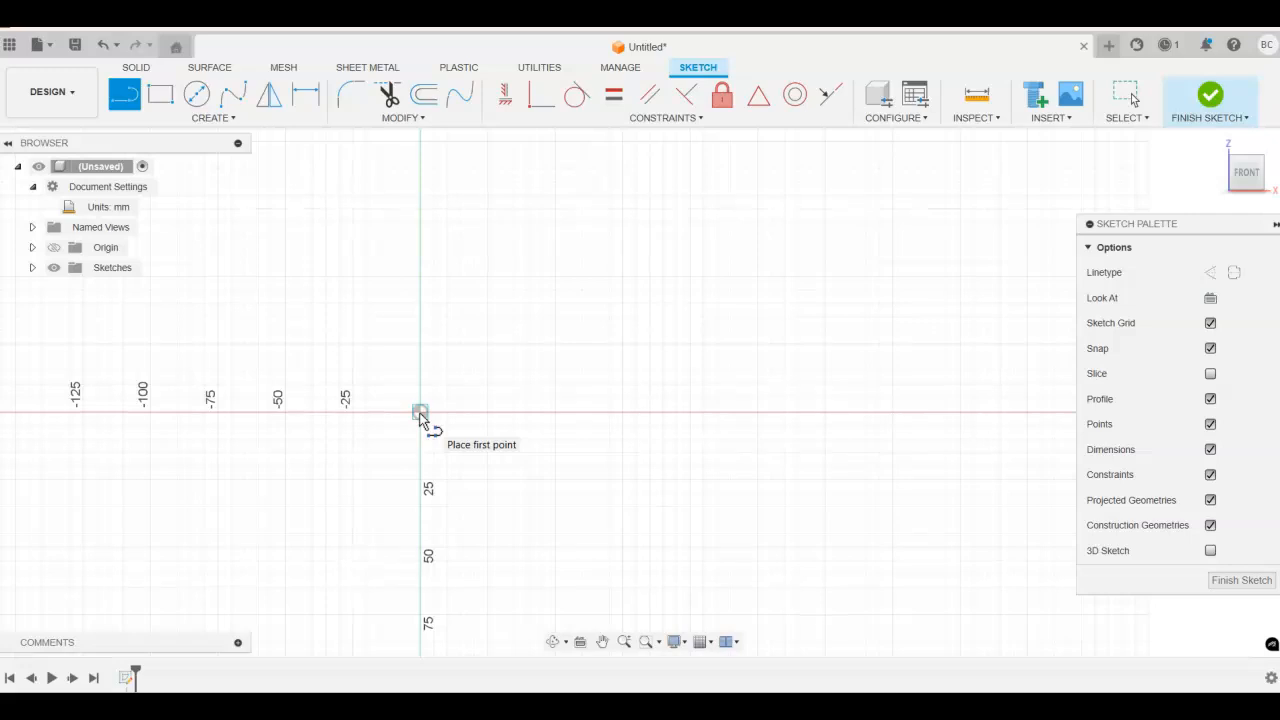
click(420, 412)
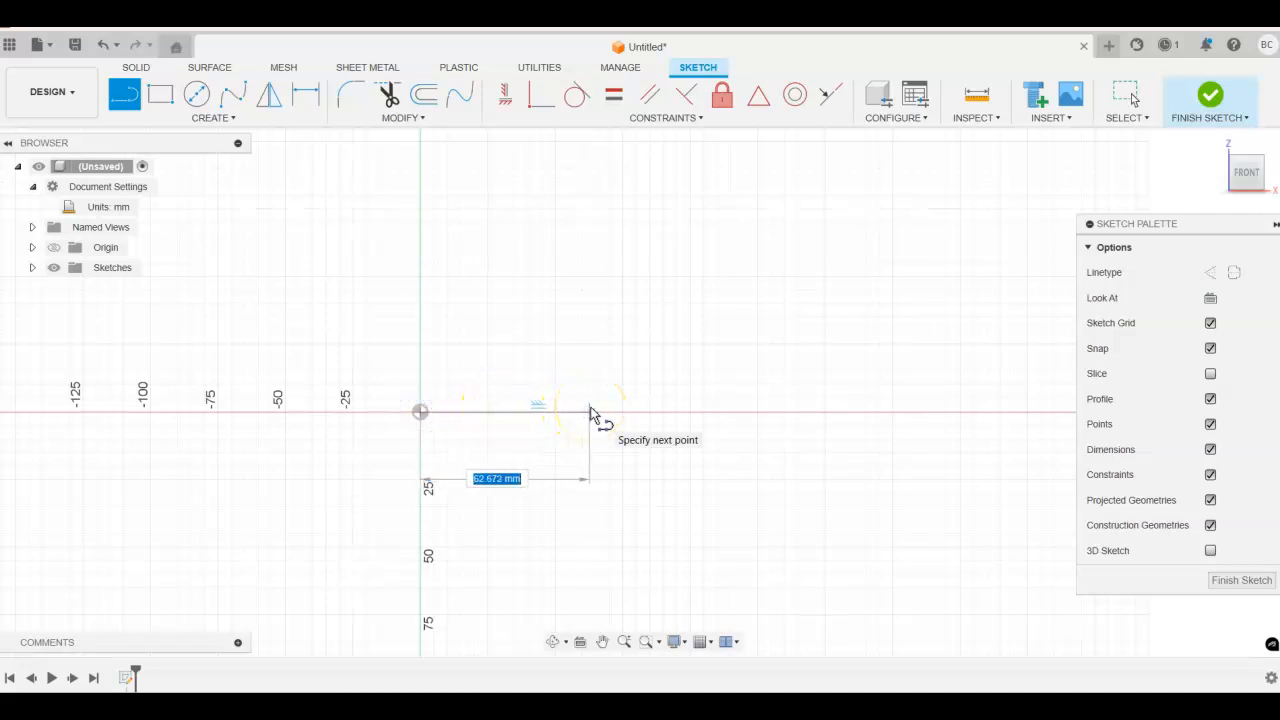
text(200)
key(Tab)
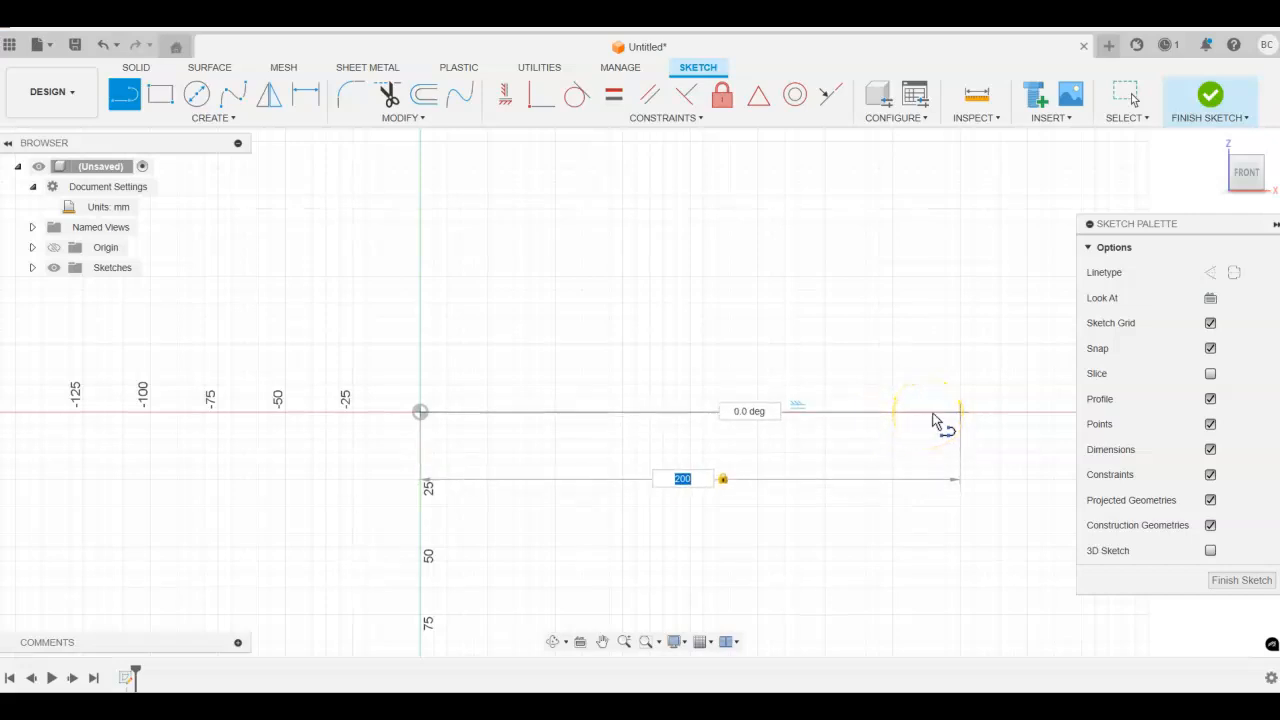
click(953, 406)
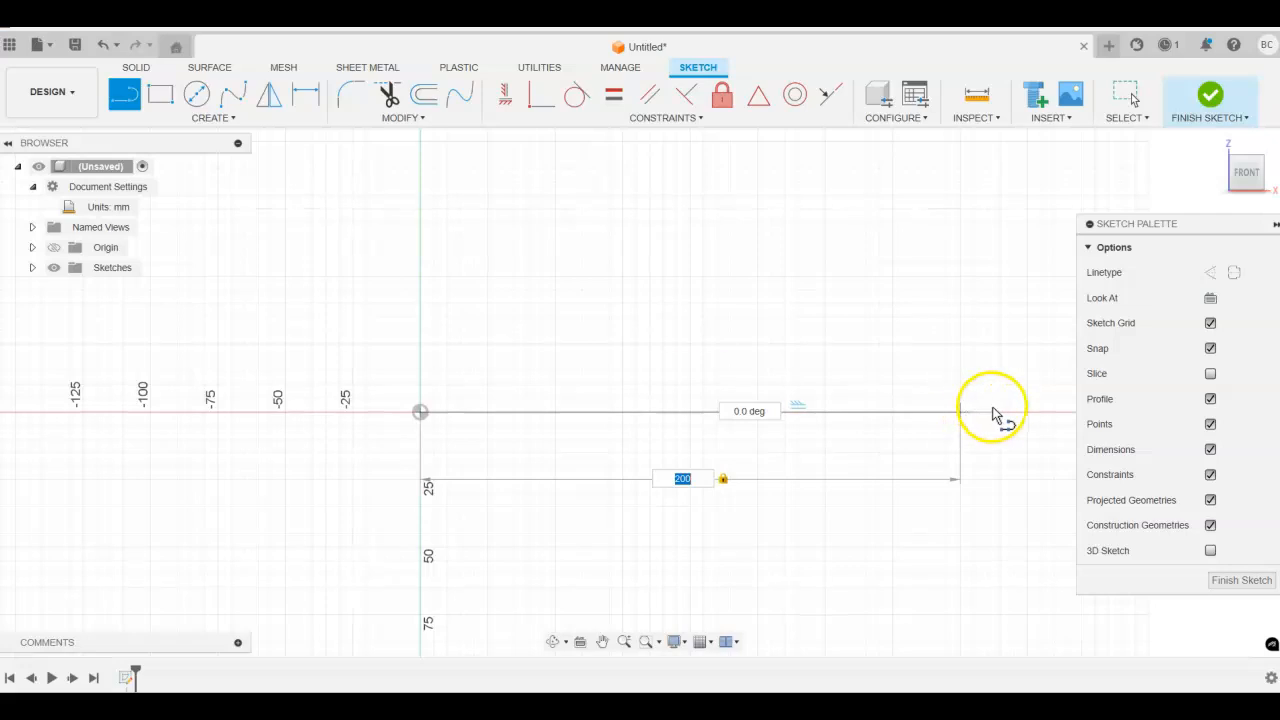
click(995, 414)
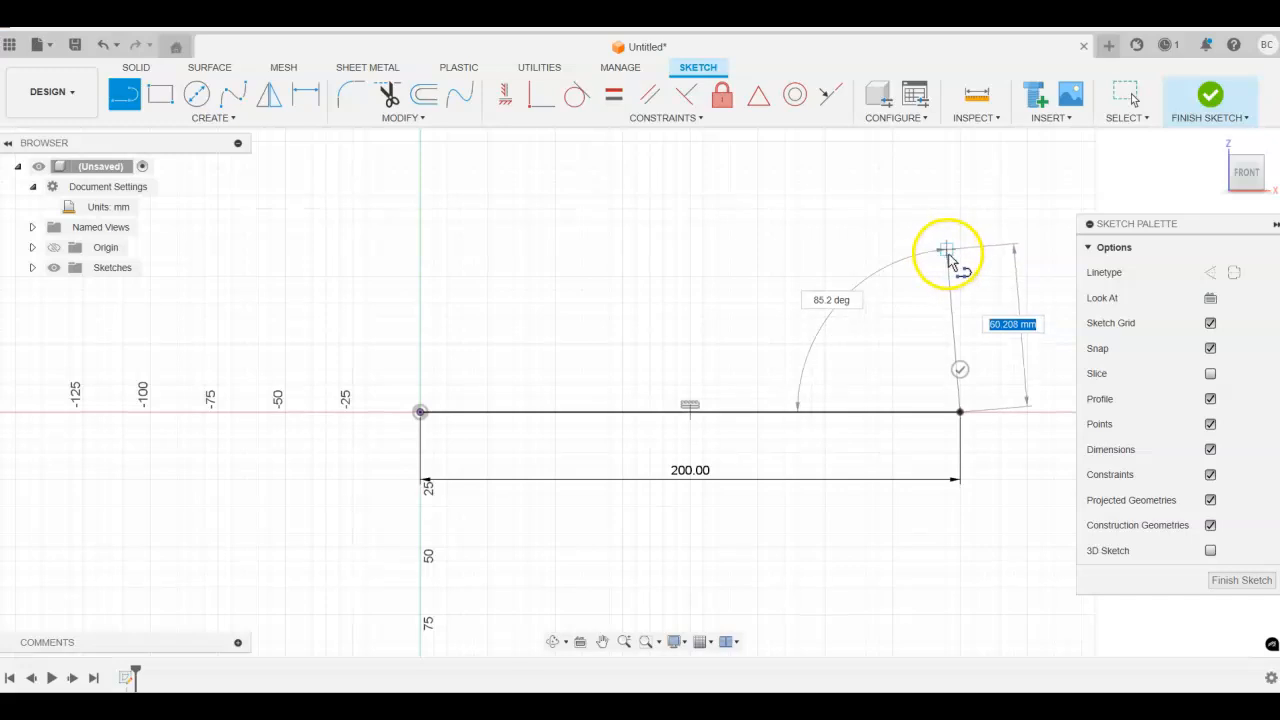
Step: Continue the profile with a 45 mm line straight up and a 40 mm horizontal line back toward the origin side
text(45)
key(Tab)
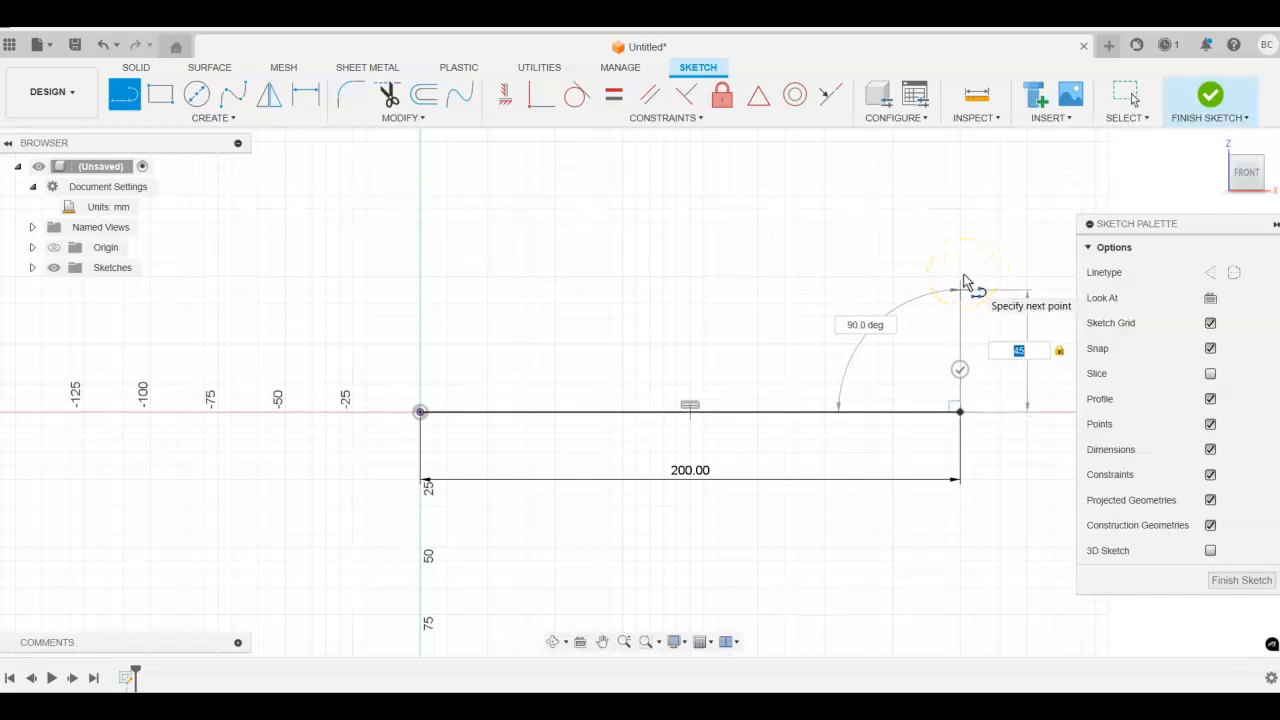
click(963, 285)
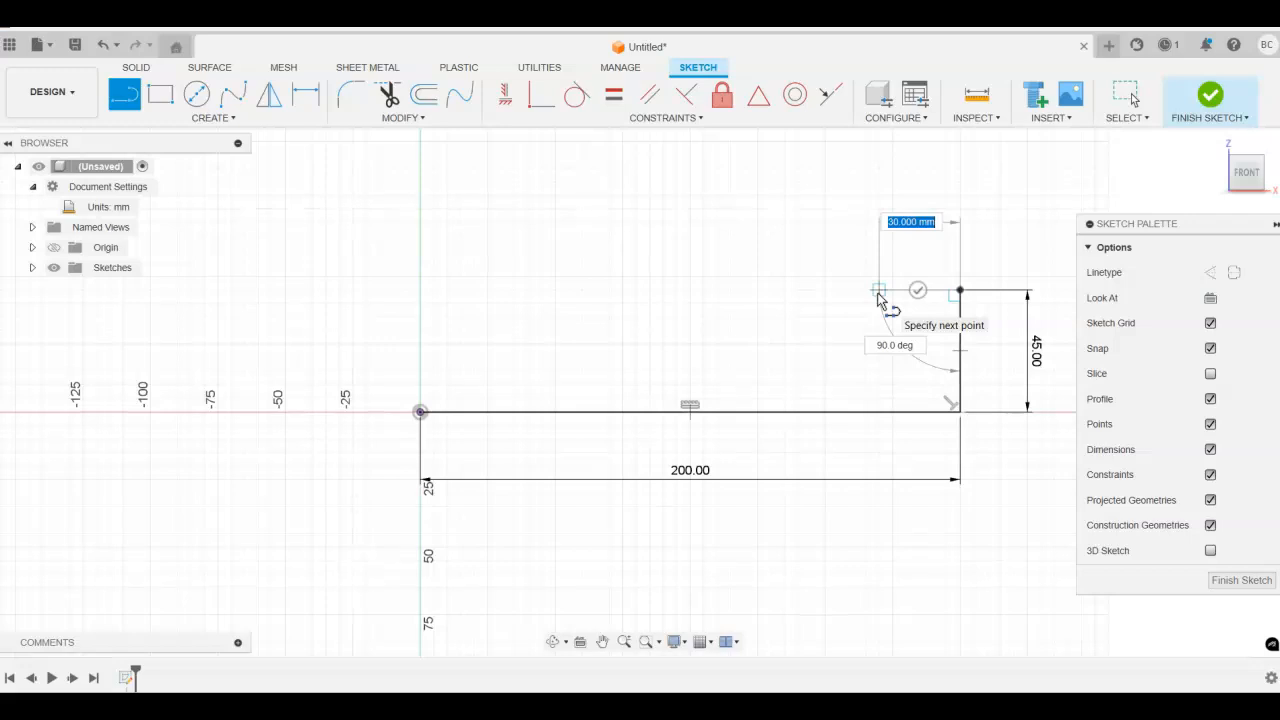
key(Tab)
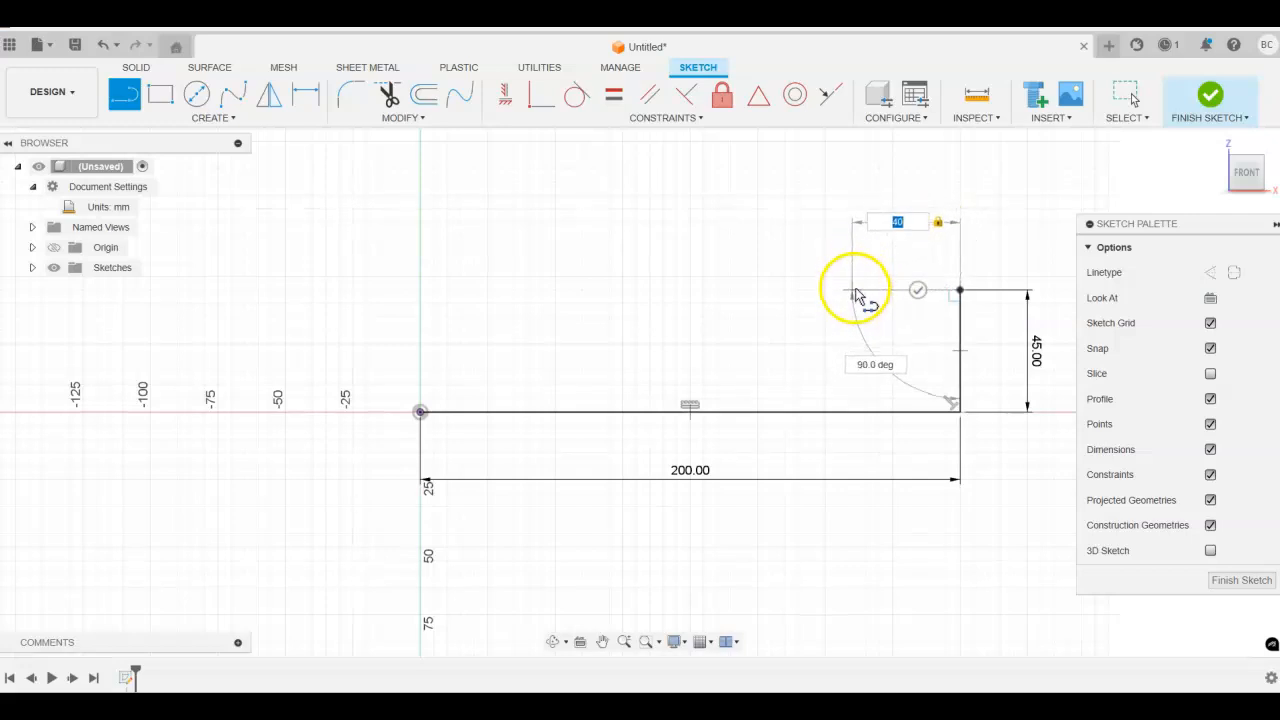
click(855, 292)
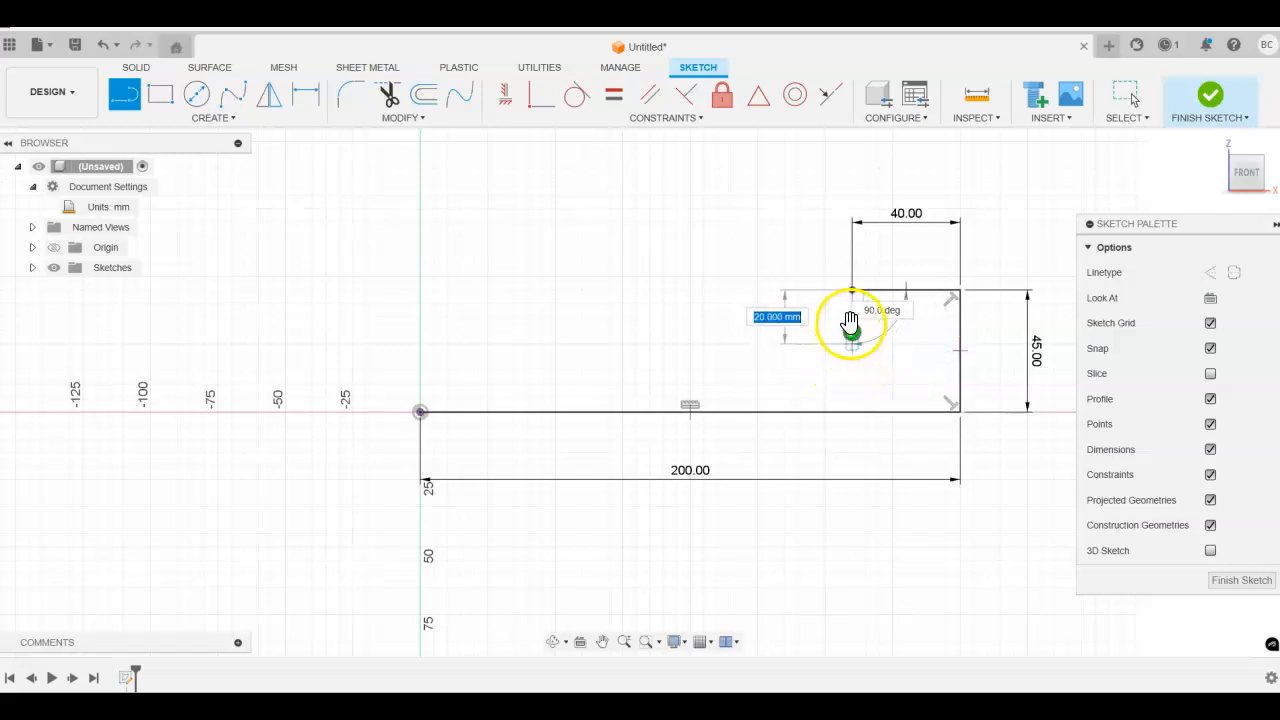
Step: Continue the profile with a 25 mm vertical line down from the end of the 40 mm edge
mouse_move(855, 370)
middle_down()
mouse_move(757, 357)
mouse_move(777, 363)
middle_up()
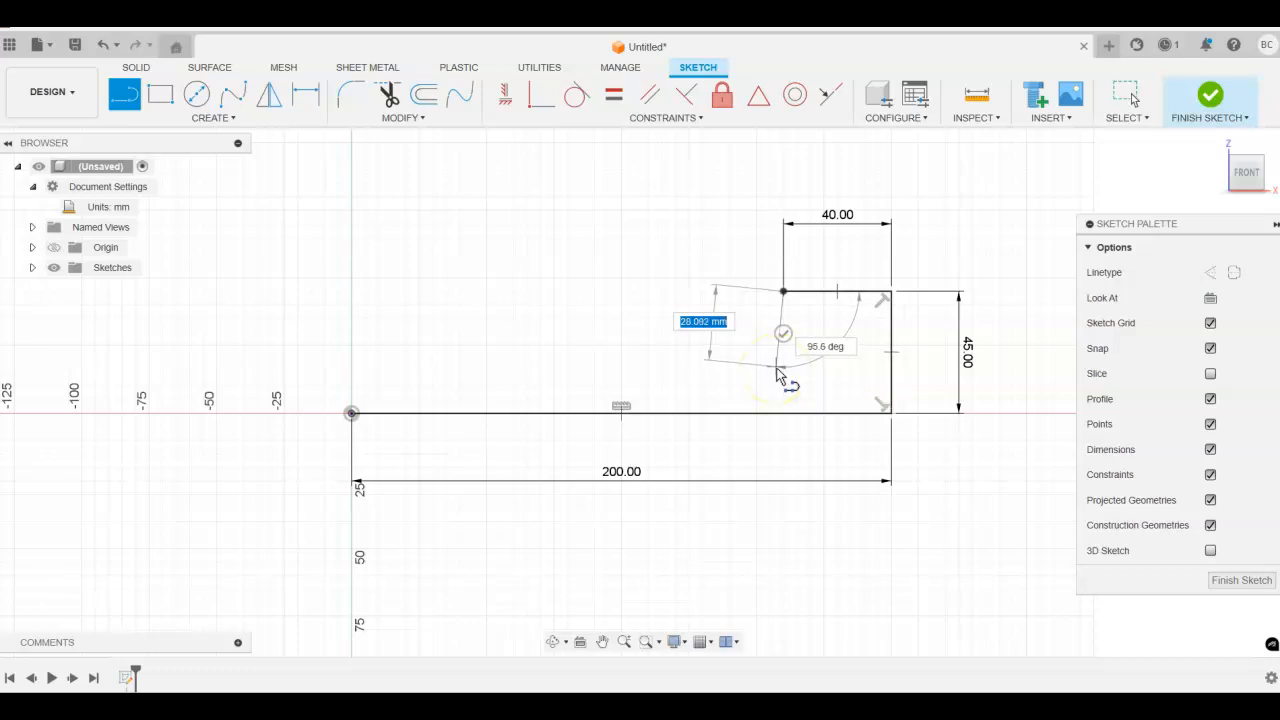
click(784, 373)
text(25)
key(Tab)
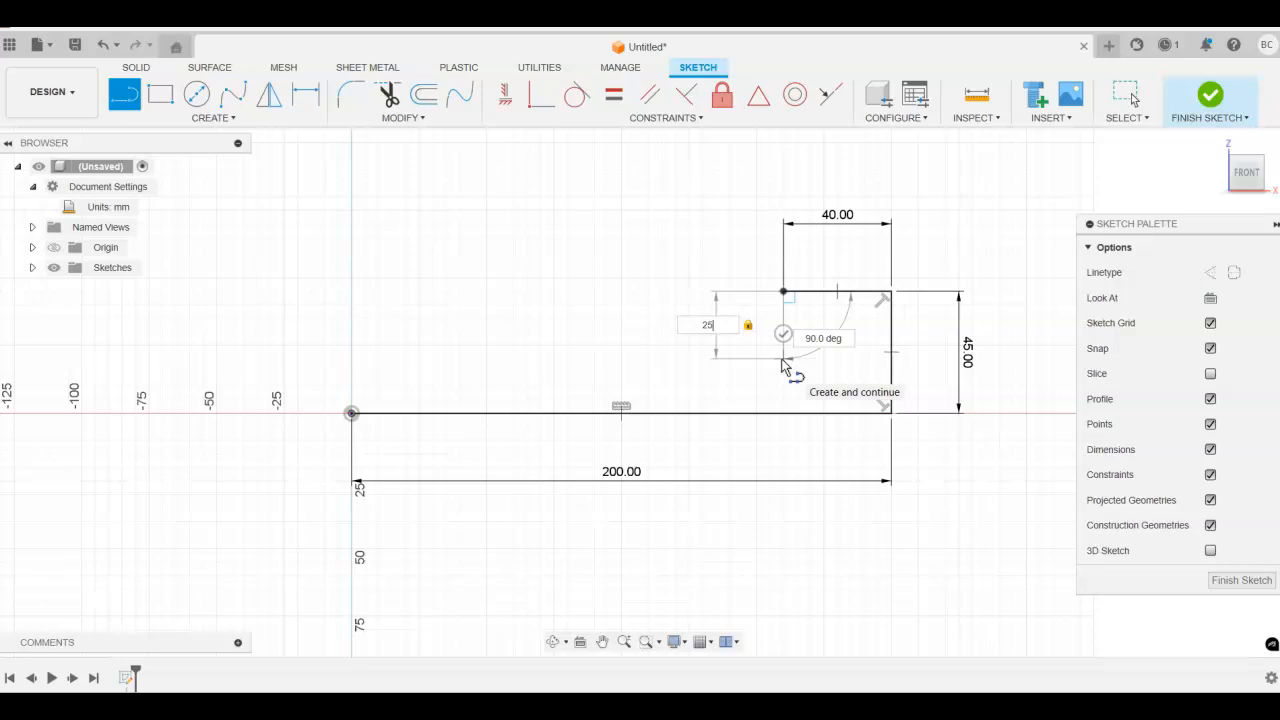
click(783, 365)
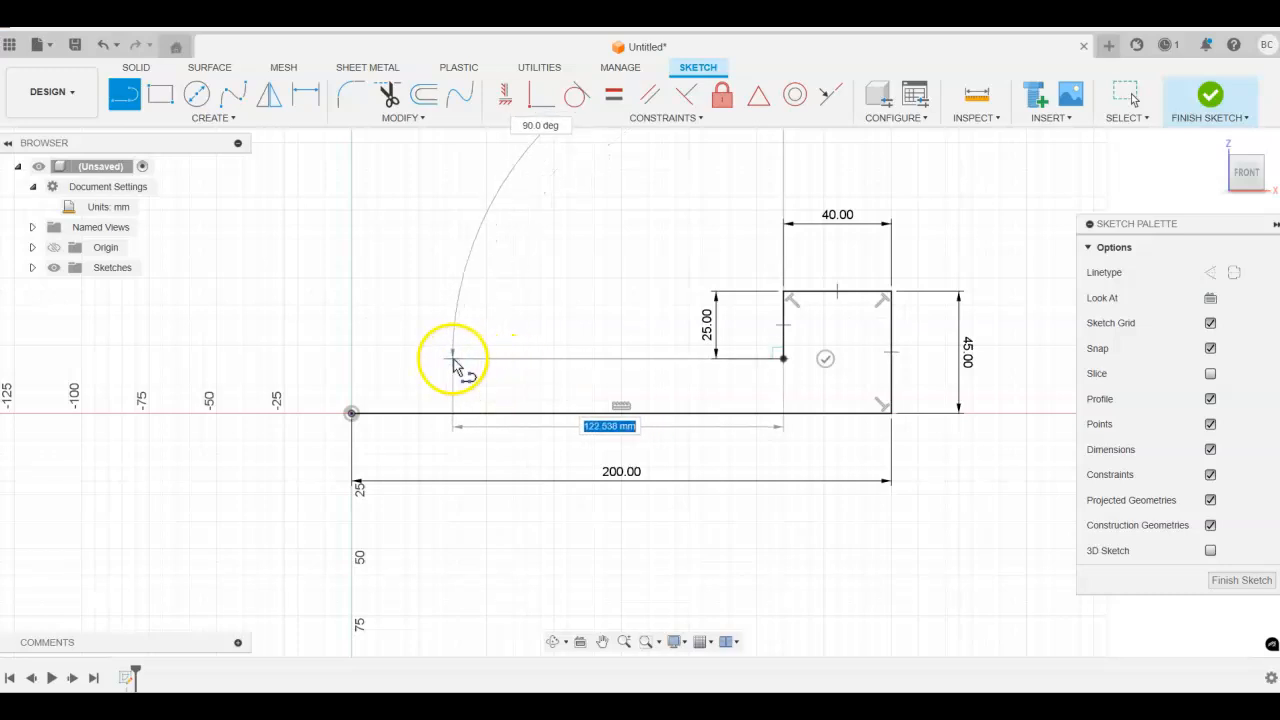
Step: Add a 130 mm horizontal line toward the vertical axis, parallel to the base line
scroll(455, 363, up, 1)
scroll(459, 362, down, 3)
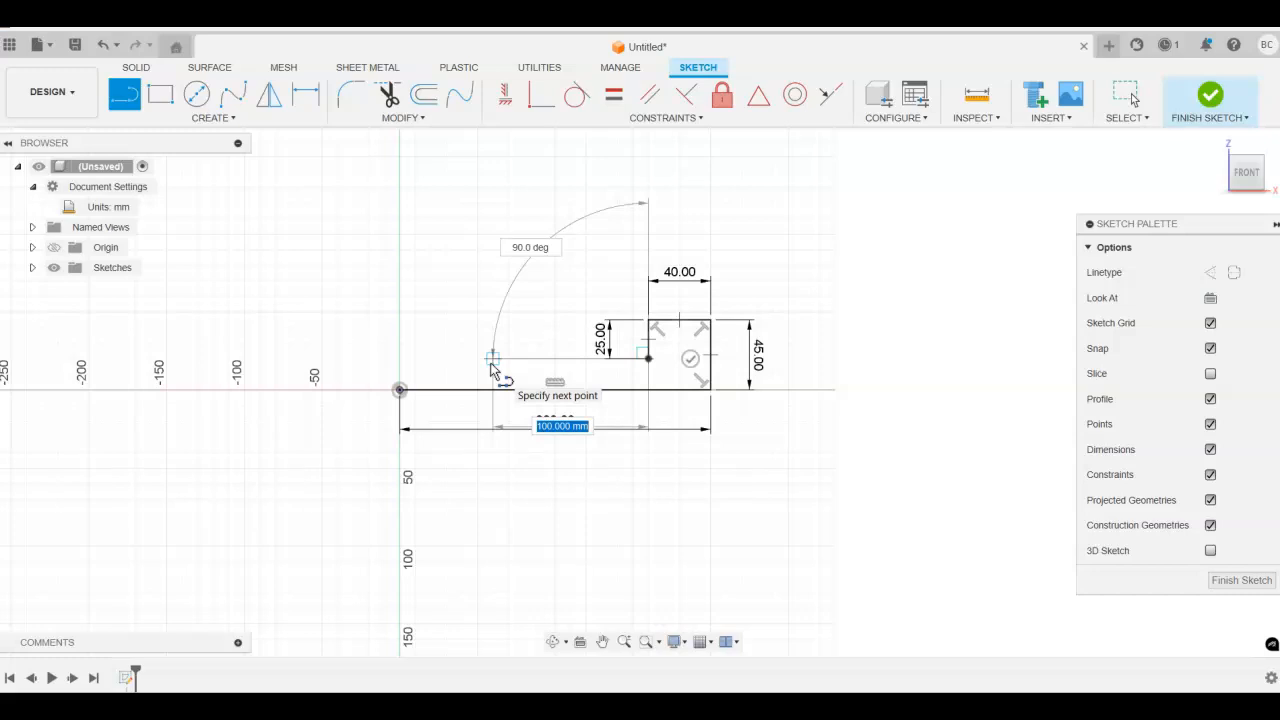
text(130)
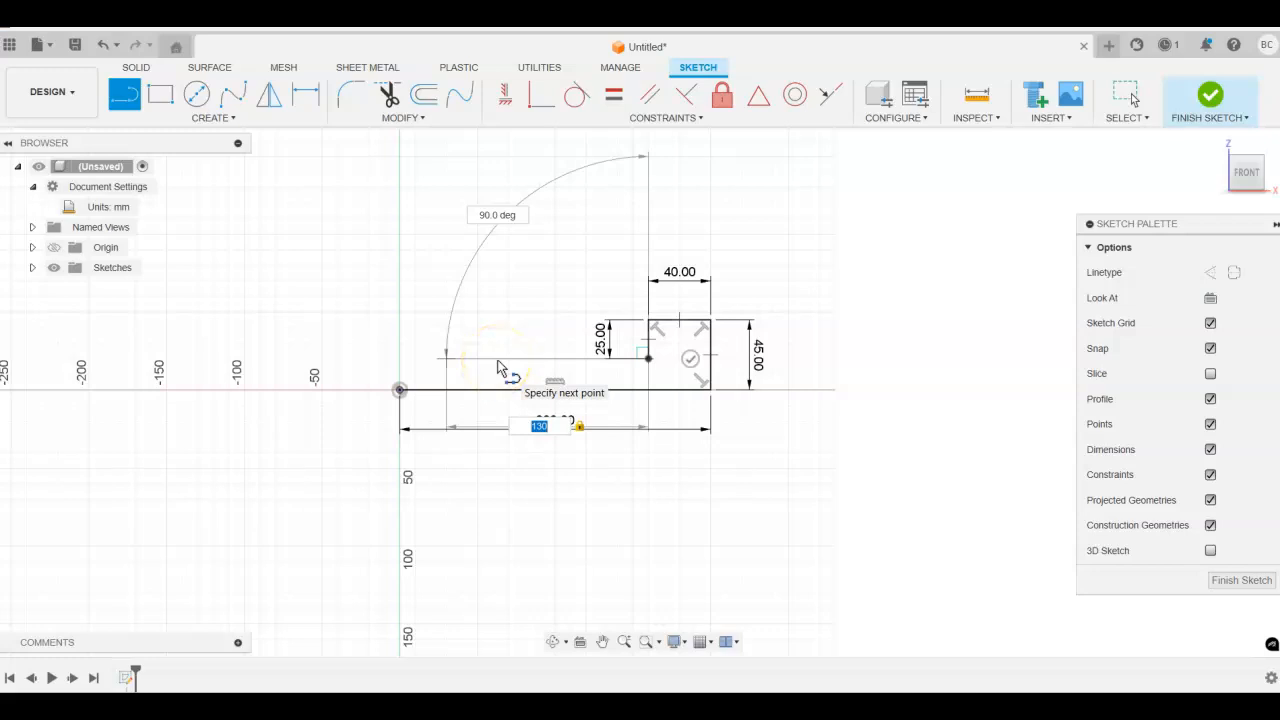
click(496, 364)
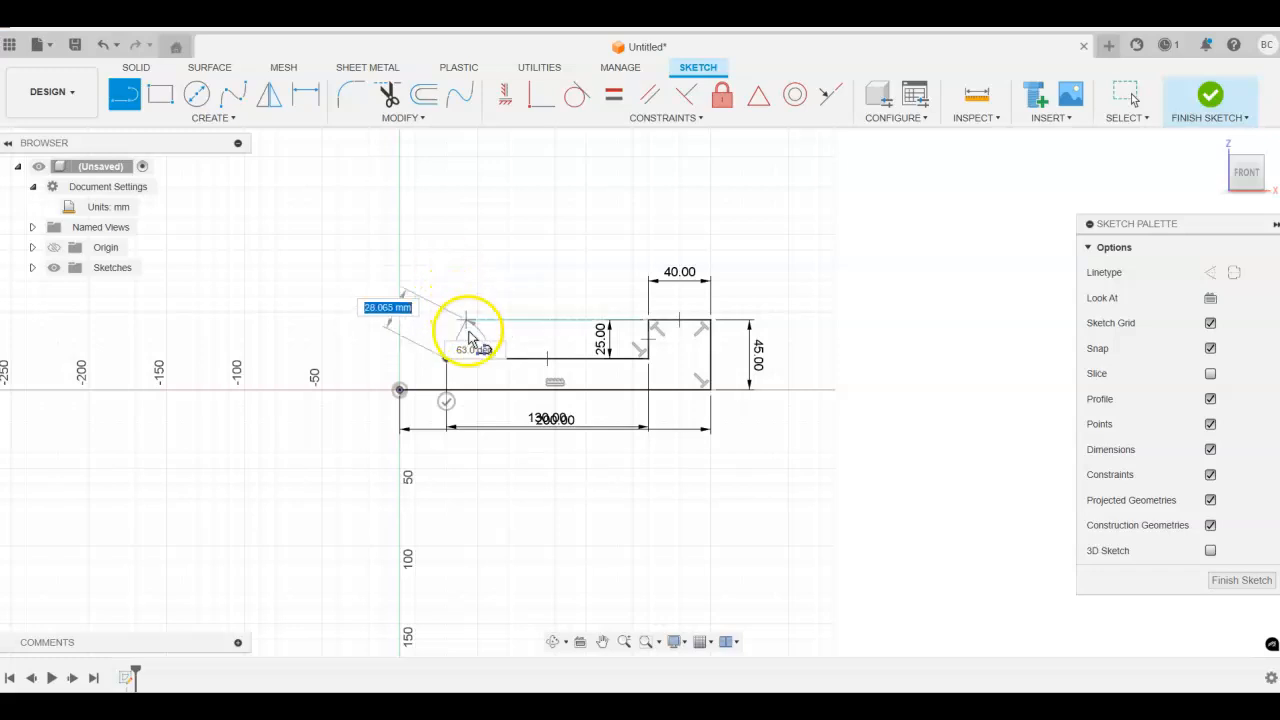
Step: Draw a 60 mm vertical line up from the end of the 130 mm line and end the line chain
click(446, 358)
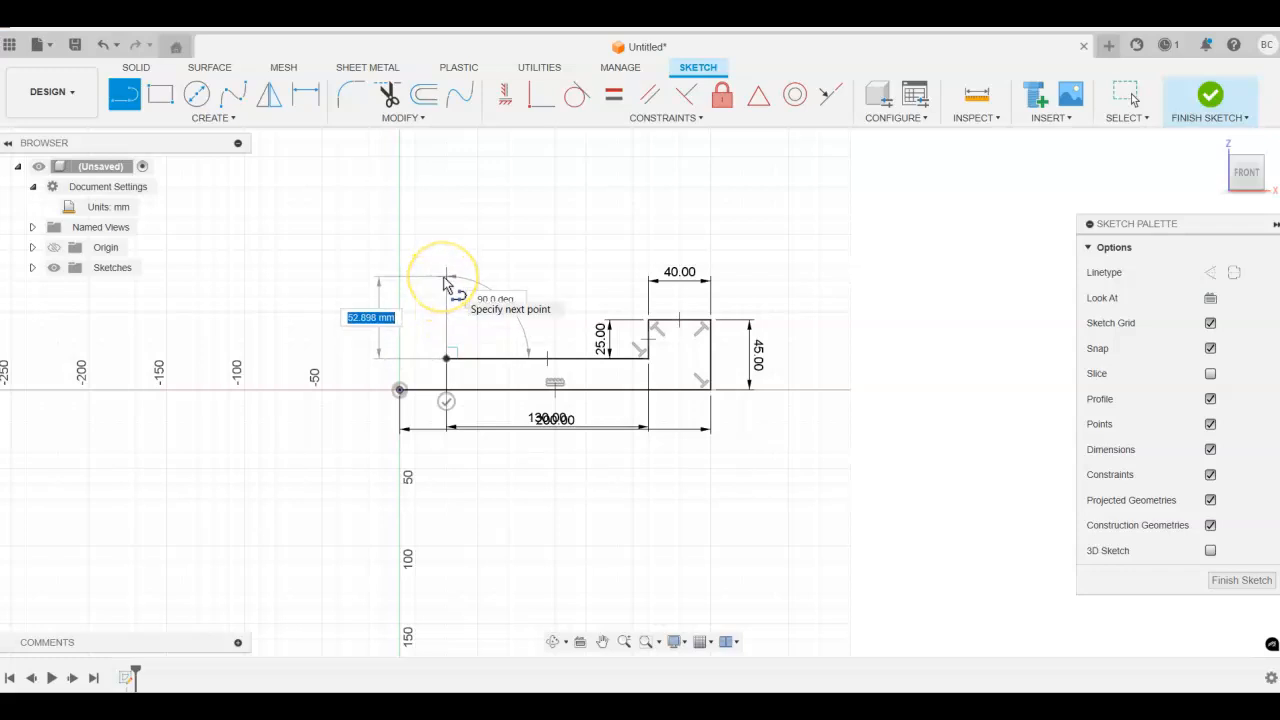
text(6)
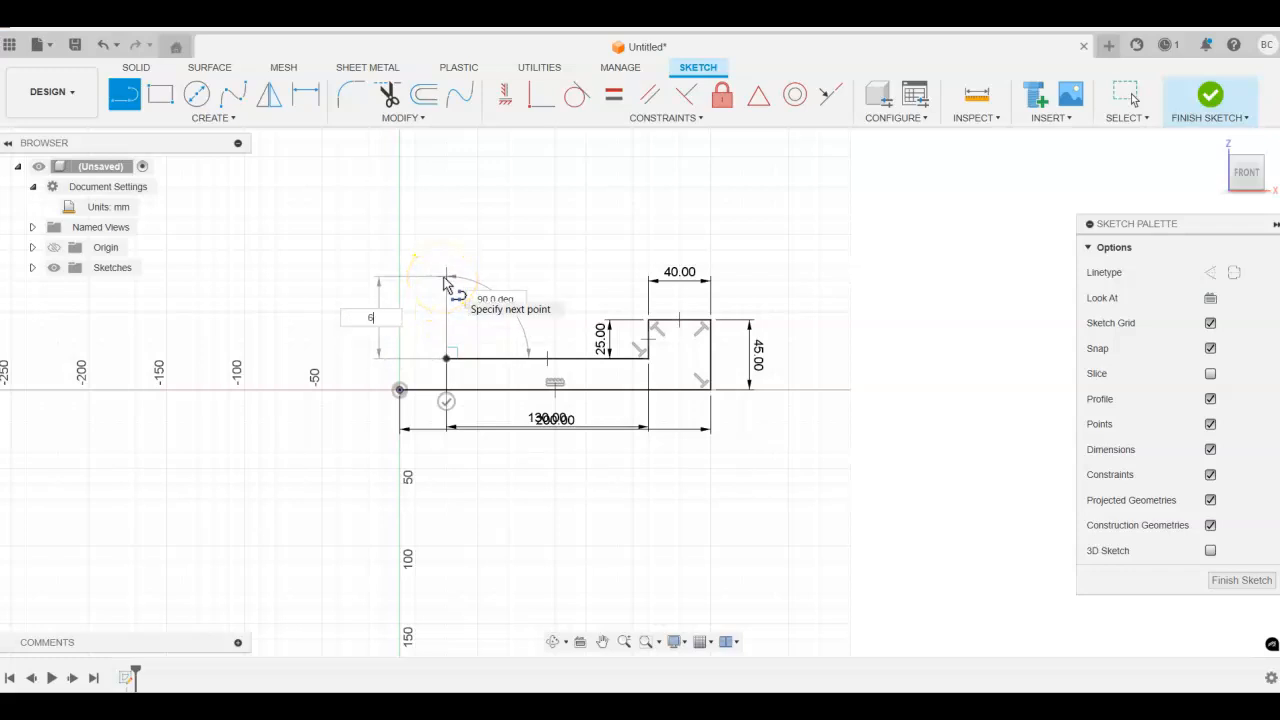
text(0)
key(Return)
key(Escape)
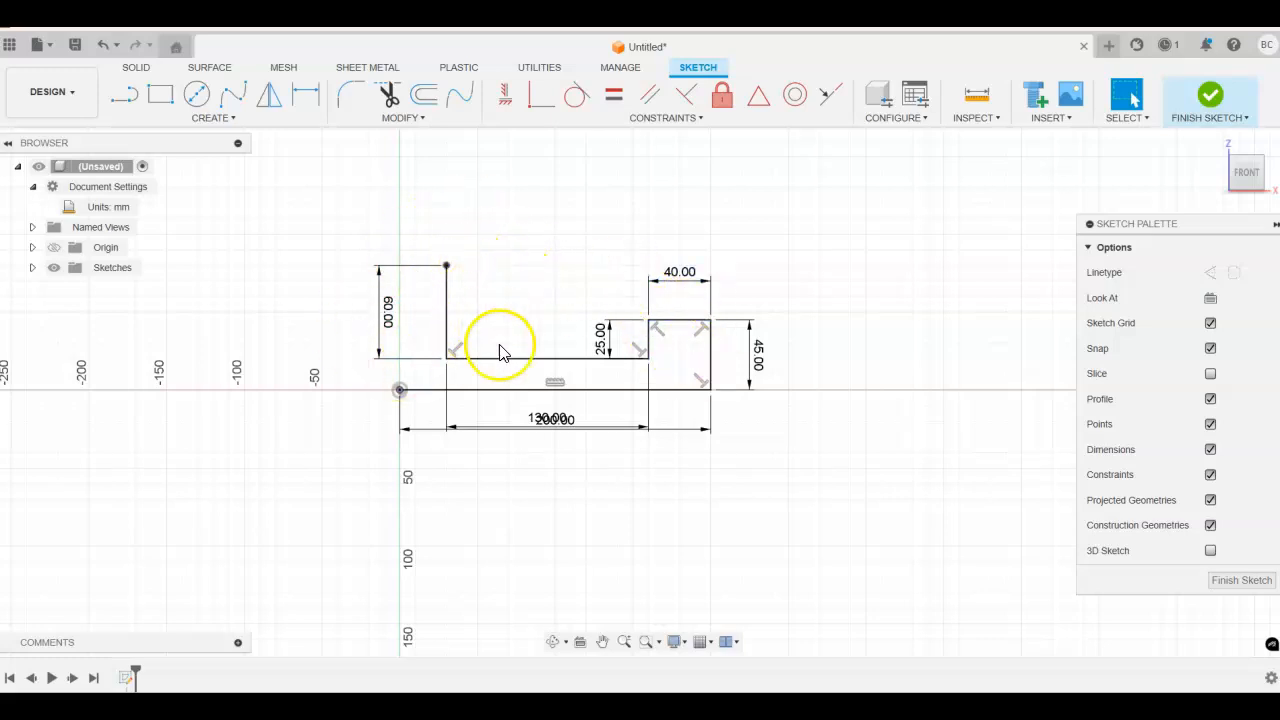
Step: Close the profile with a horizontal line of about 30 mm to the vertical axis and a vertical line down to the origin, then finish the sketch
click(125, 94)
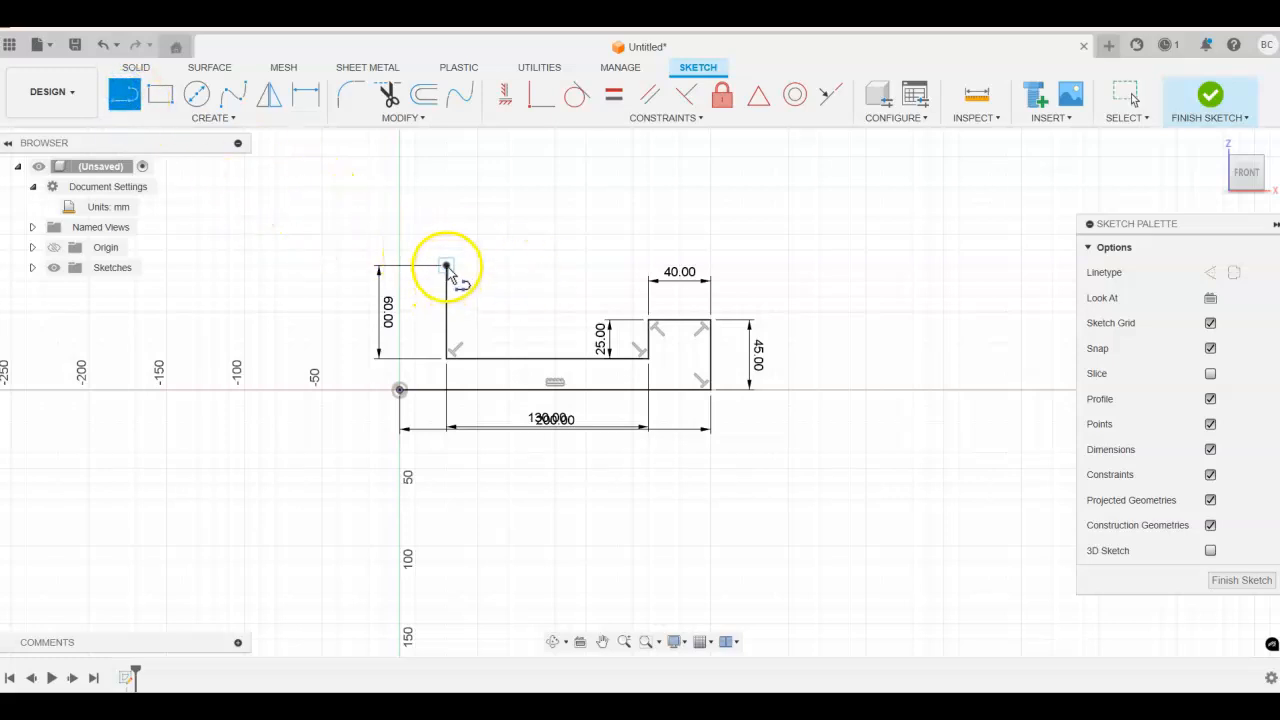
click(446, 268)
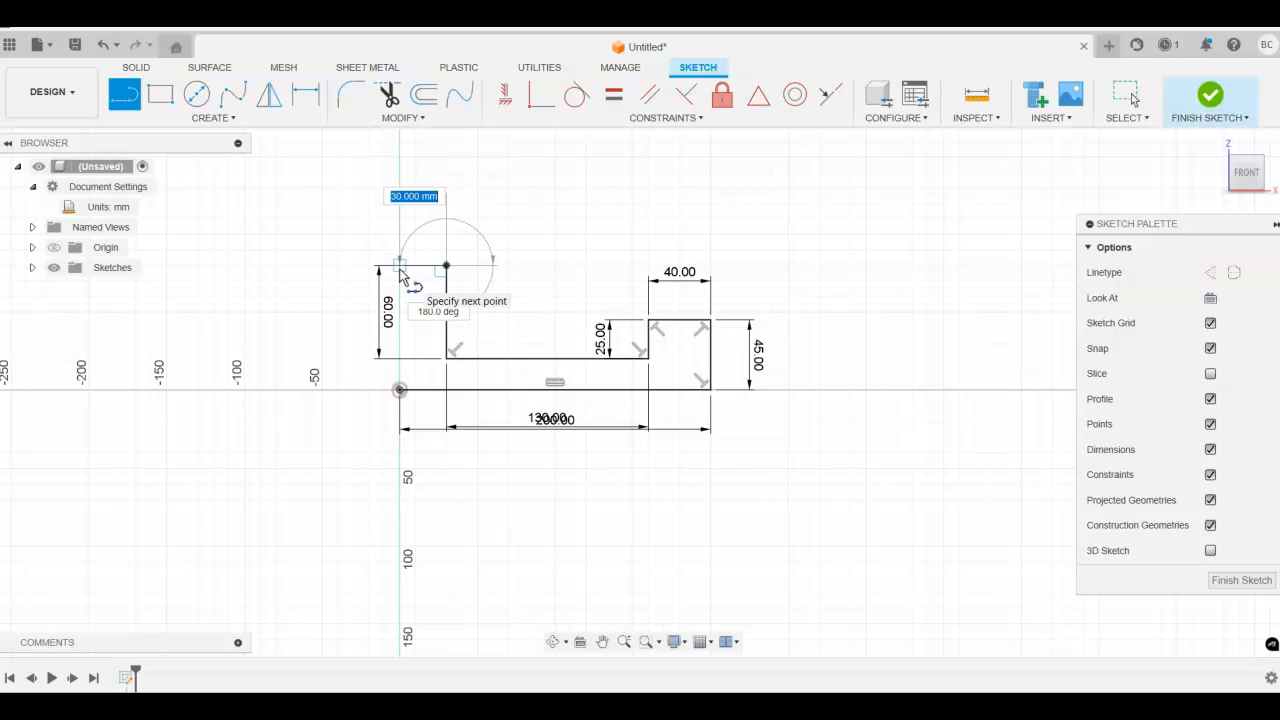
click(400, 266)
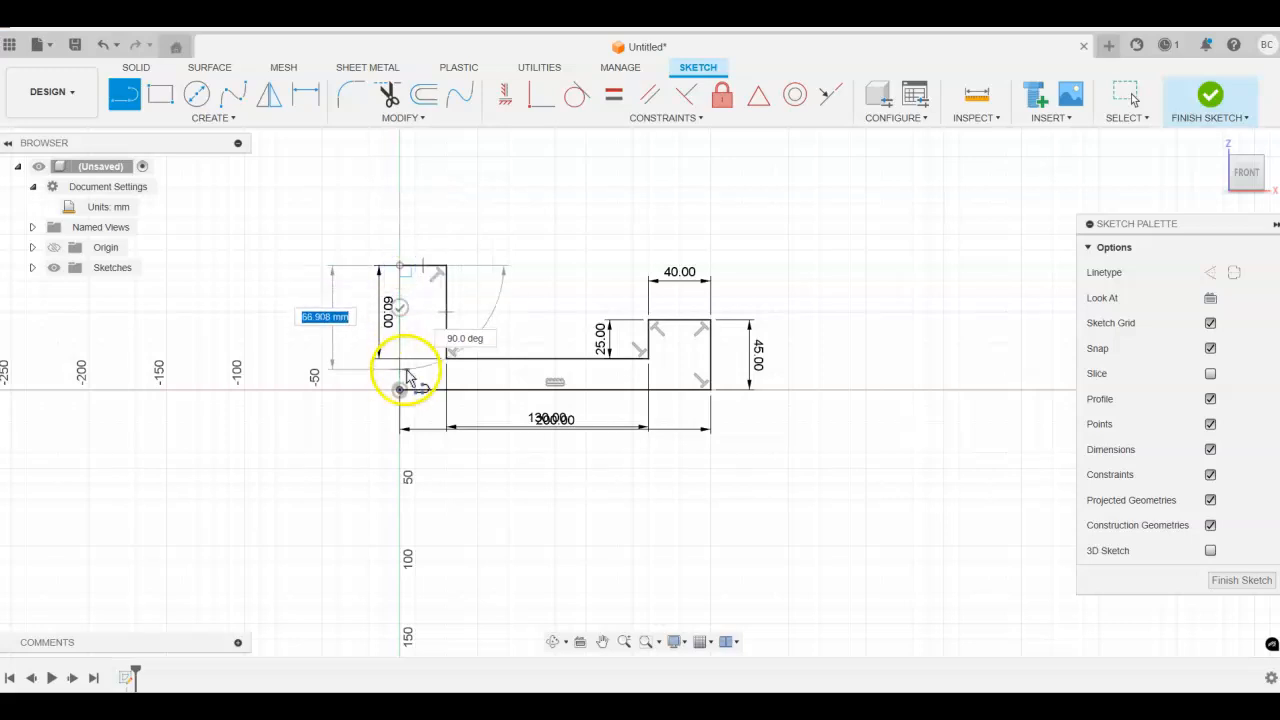
click(400, 389)
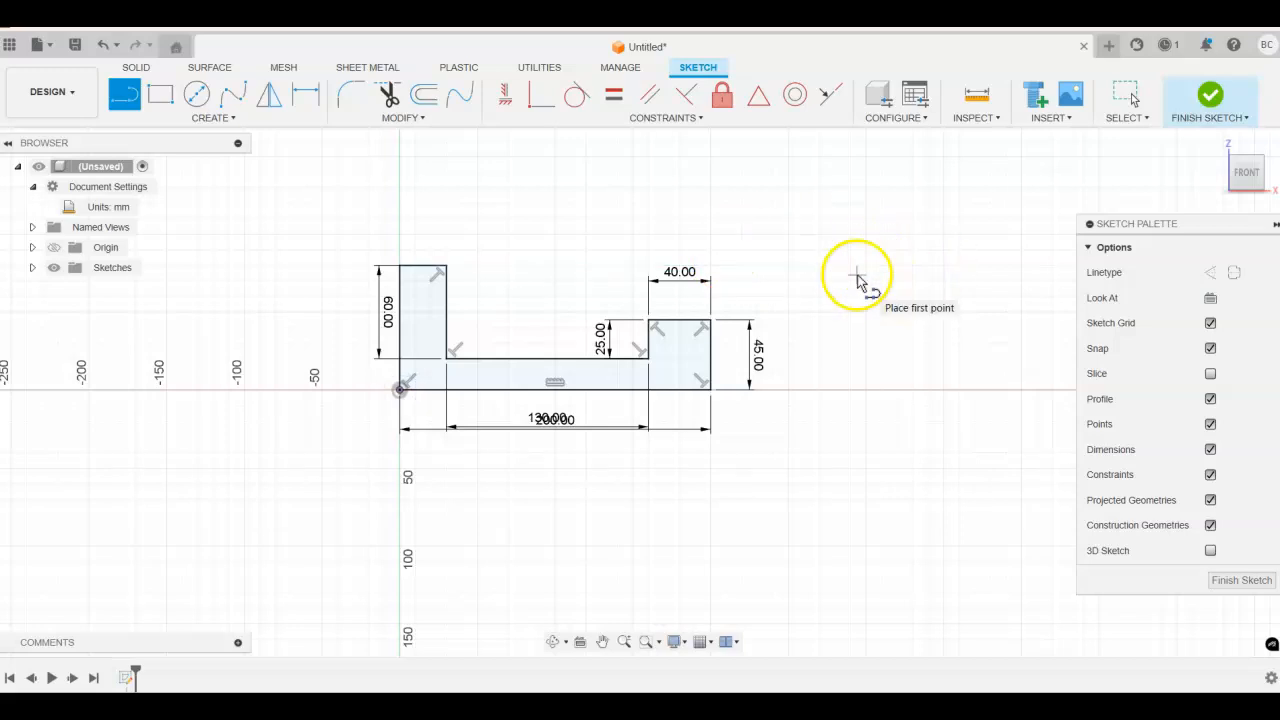
click(1210, 96)
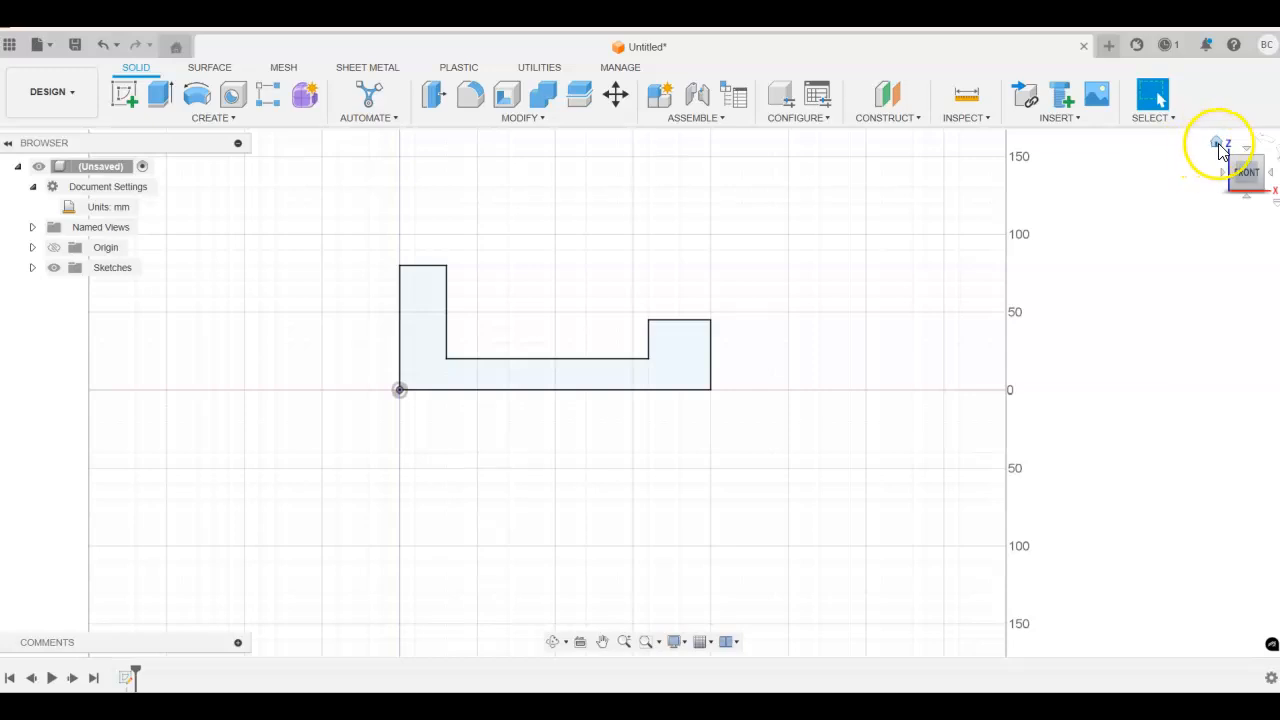
Step: Extrude the closed profile 100 mm to one side as a new body
click(1216, 147)
scroll(925, 275, down, 3)
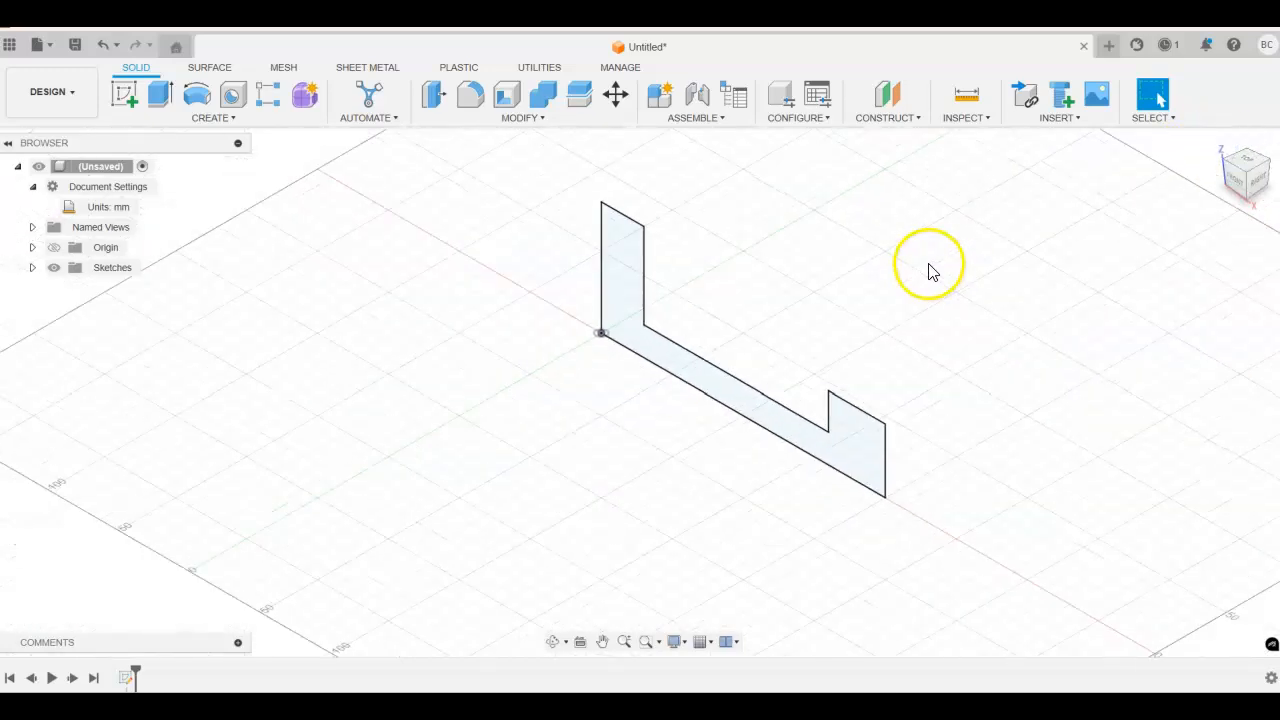
drag(942, 248, 789, 260)
scroll(789, 260, down, 1)
key(Escape)
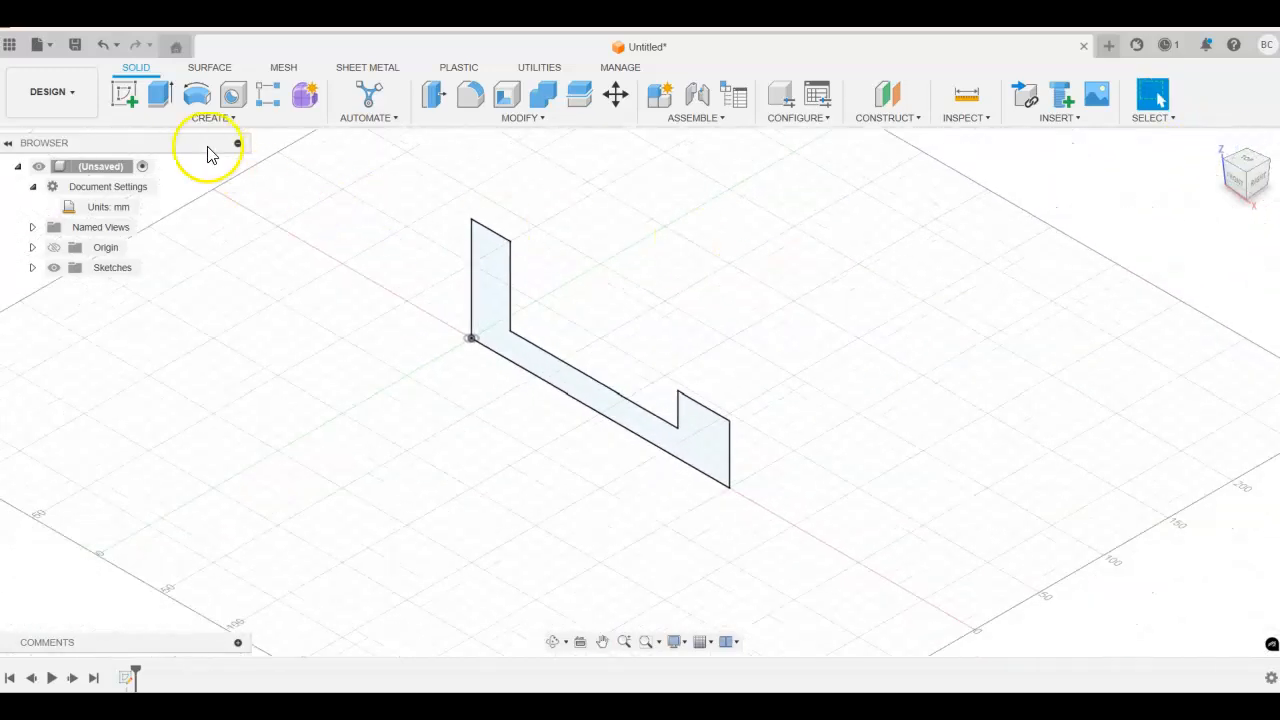
click(170, 101)
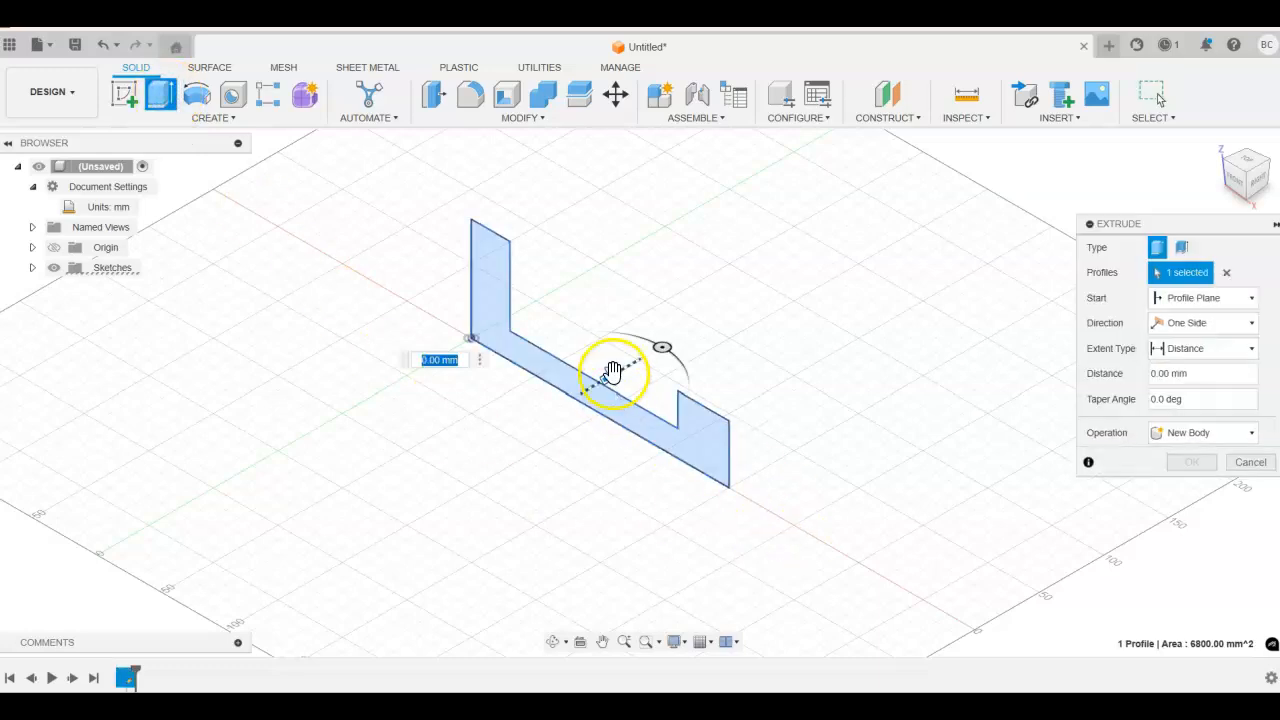
drag(615, 377, 776, 308)
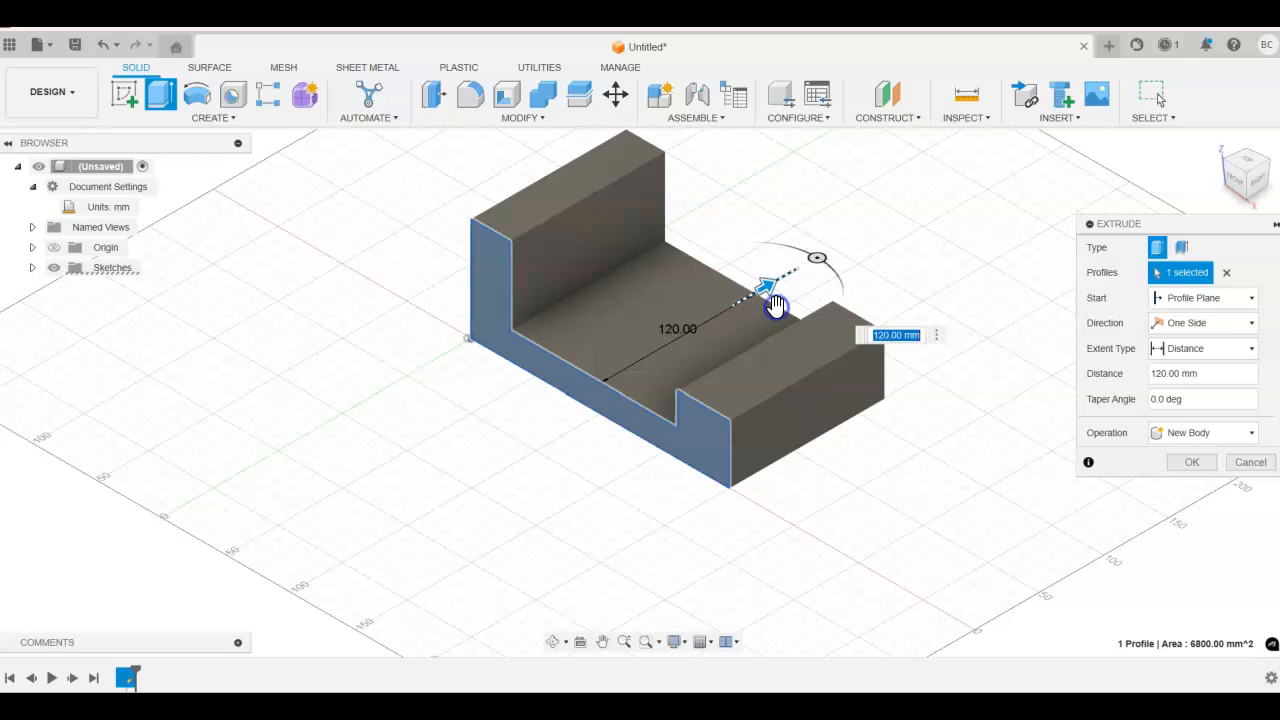
text(100)
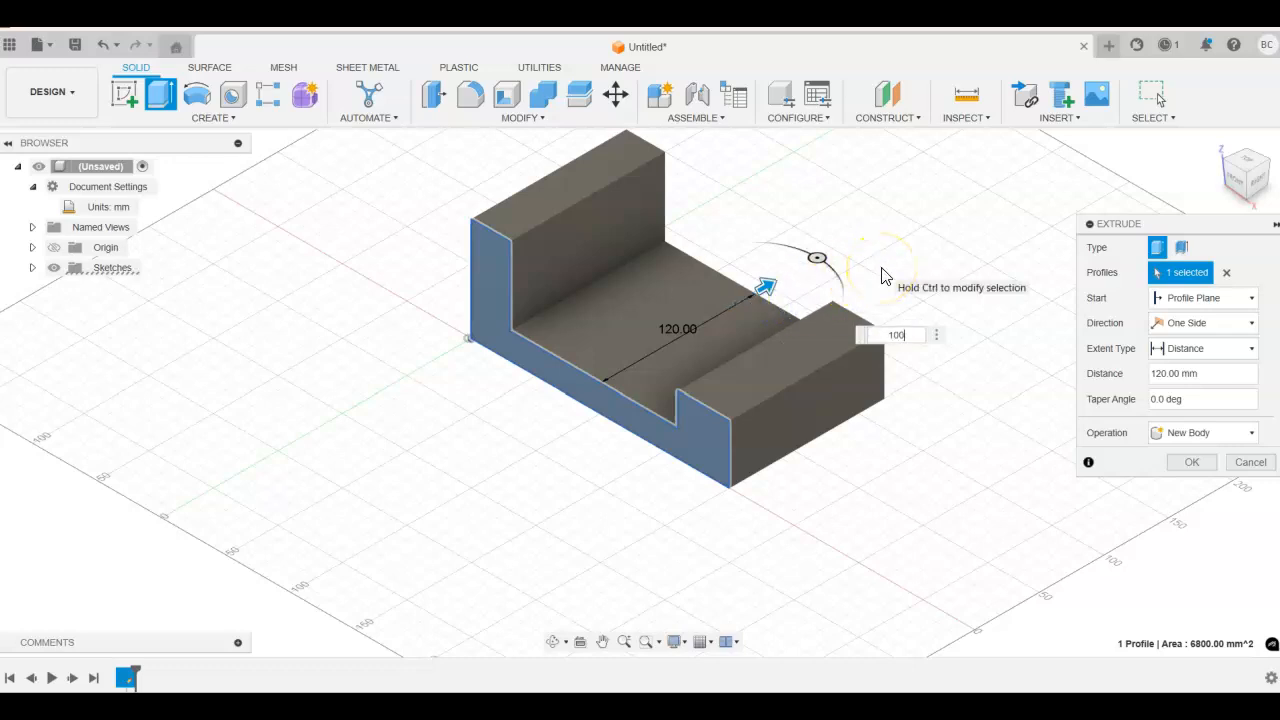
key(Return)
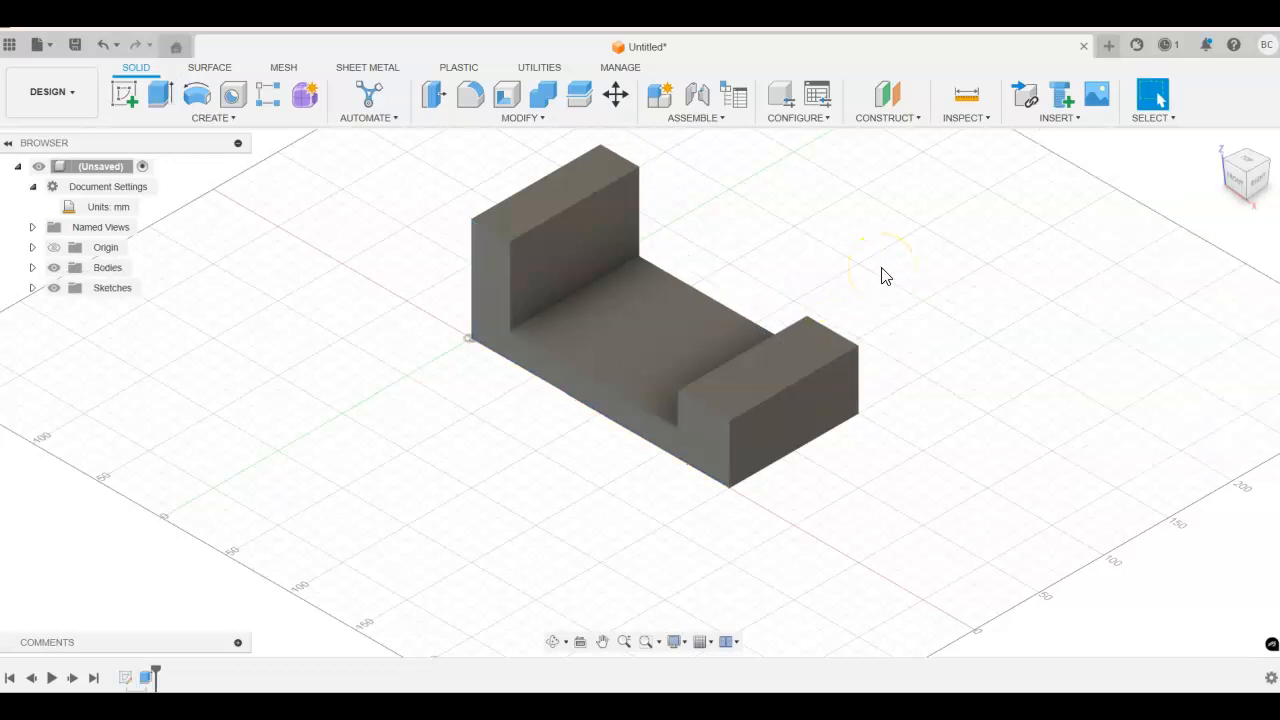
middle_drag(966, 263, 940, 297)
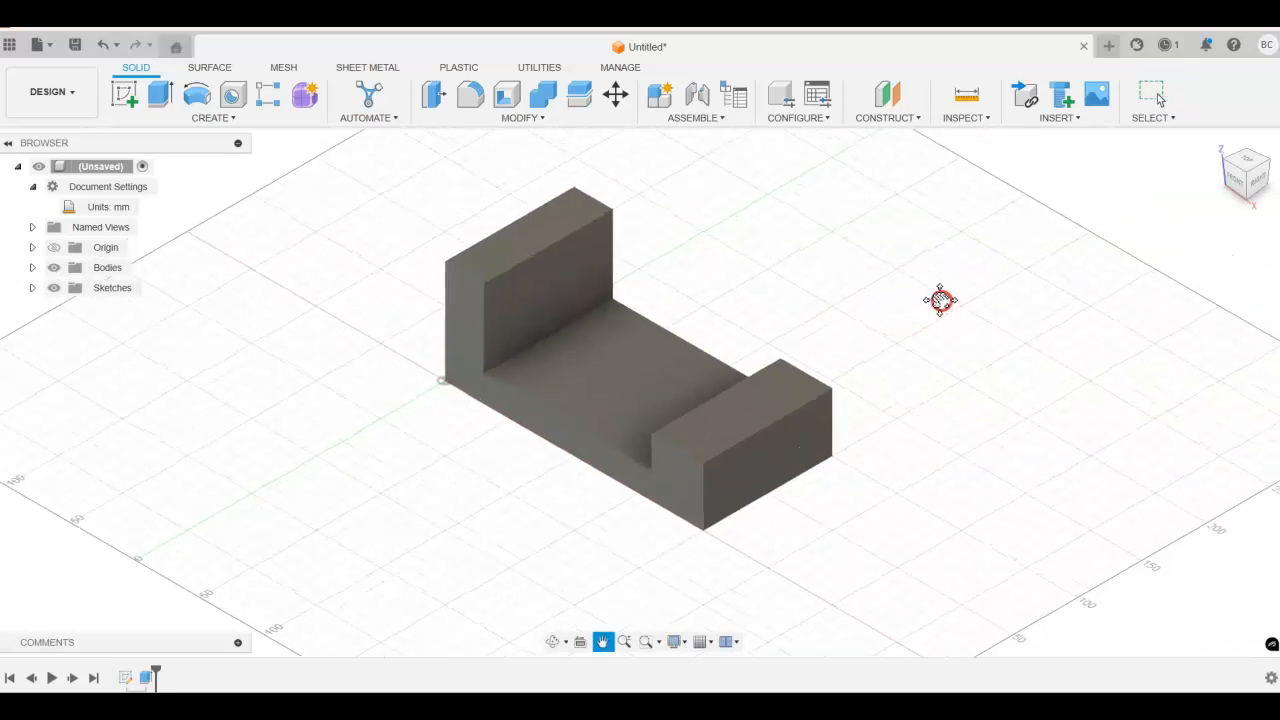